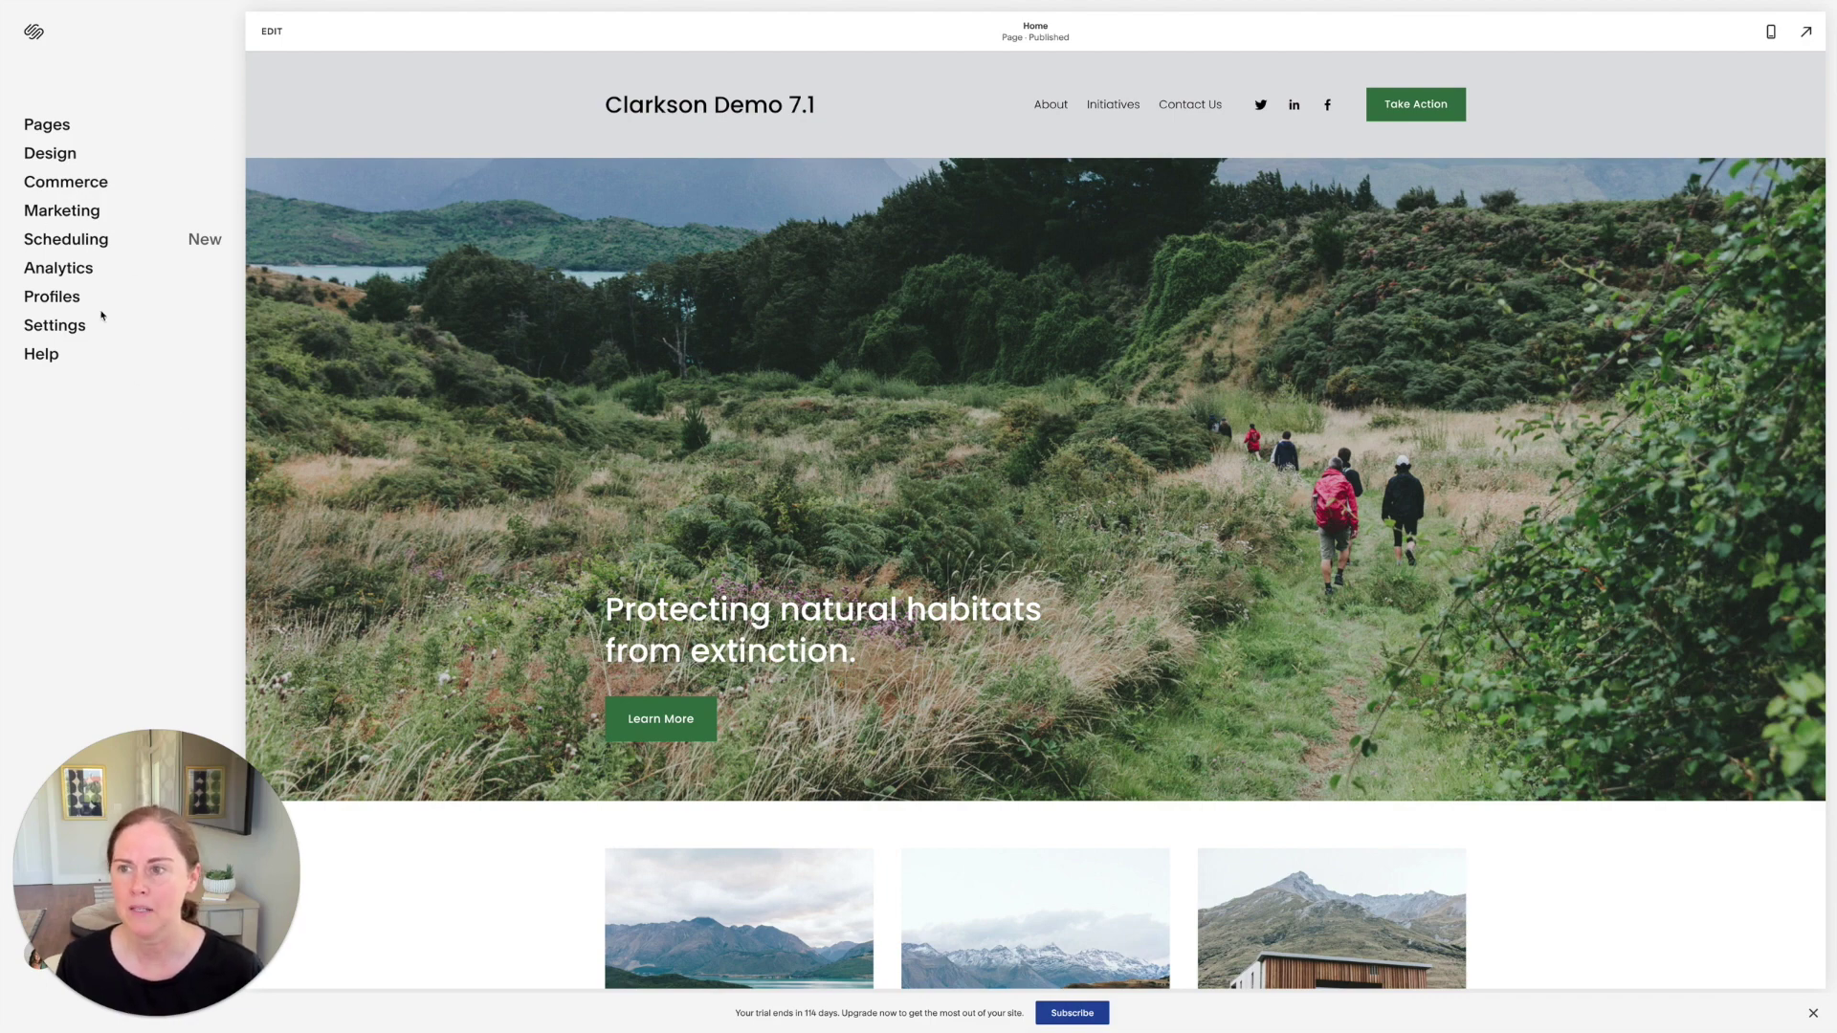
# Step: Go to Settings › Permissions and start a new contributor invitation
pyautogui.click(50, 329)
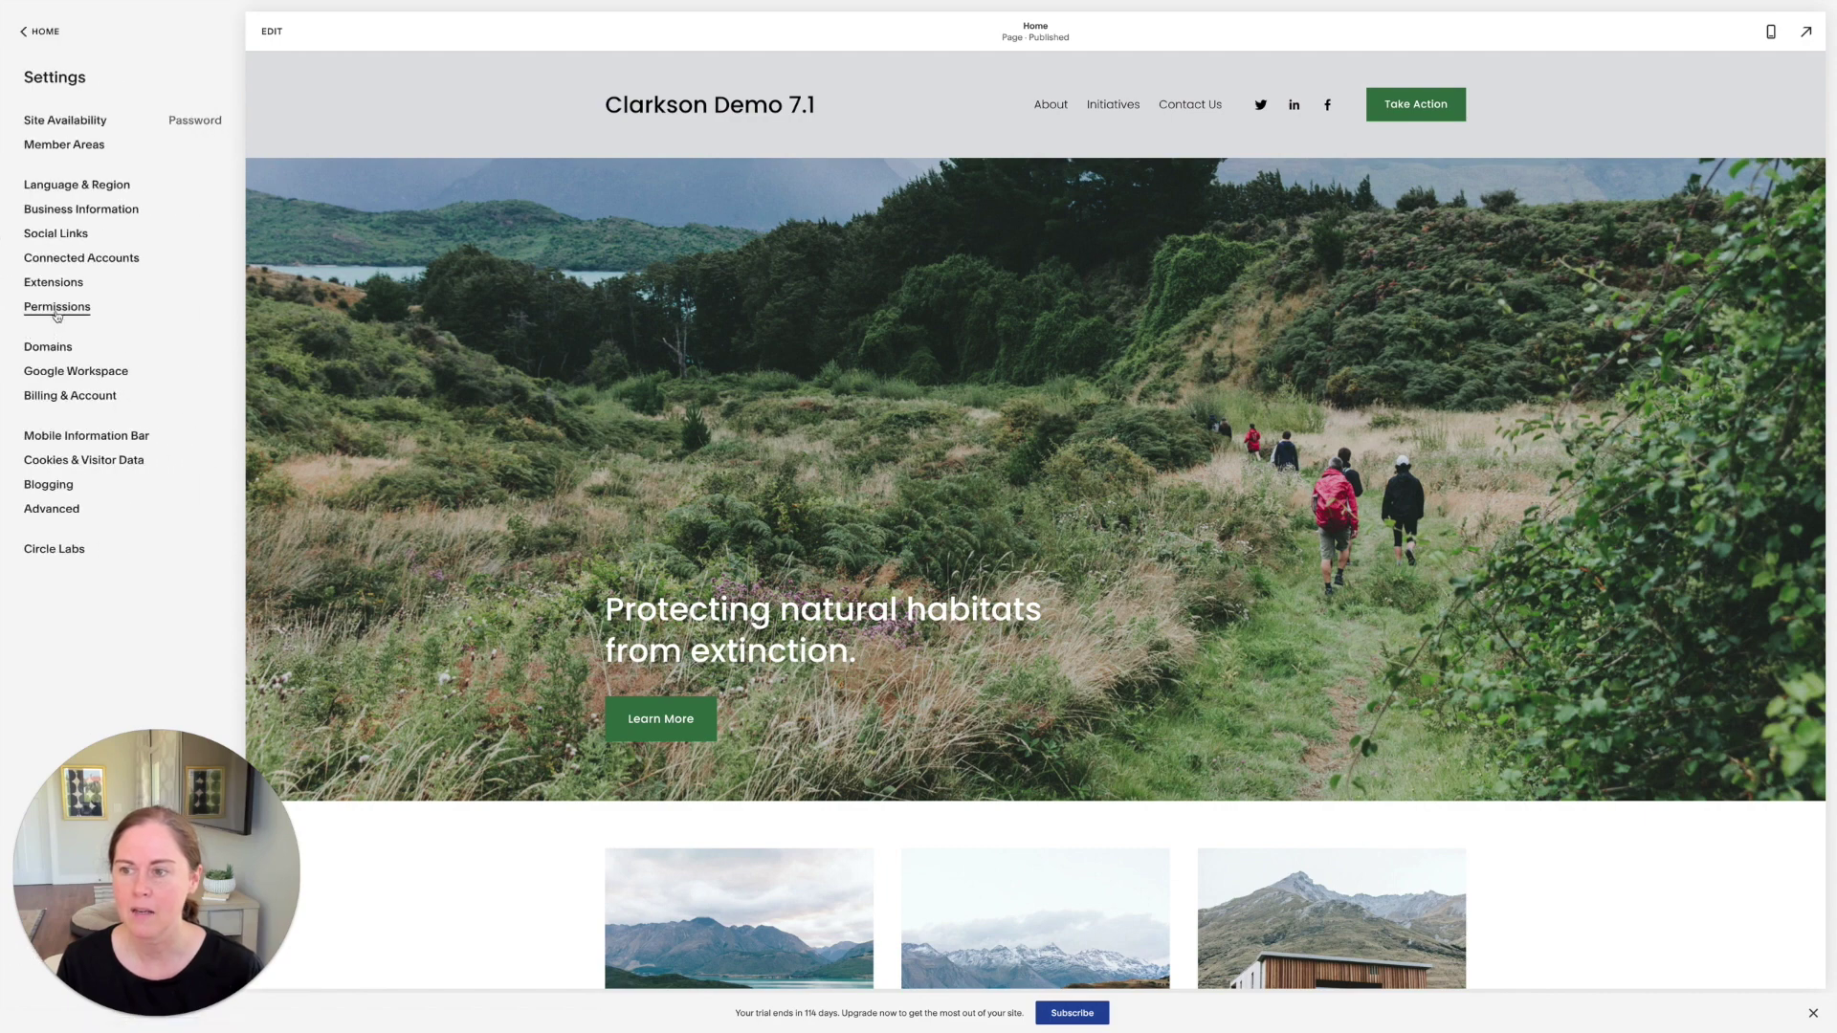
pyautogui.click(56, 309)
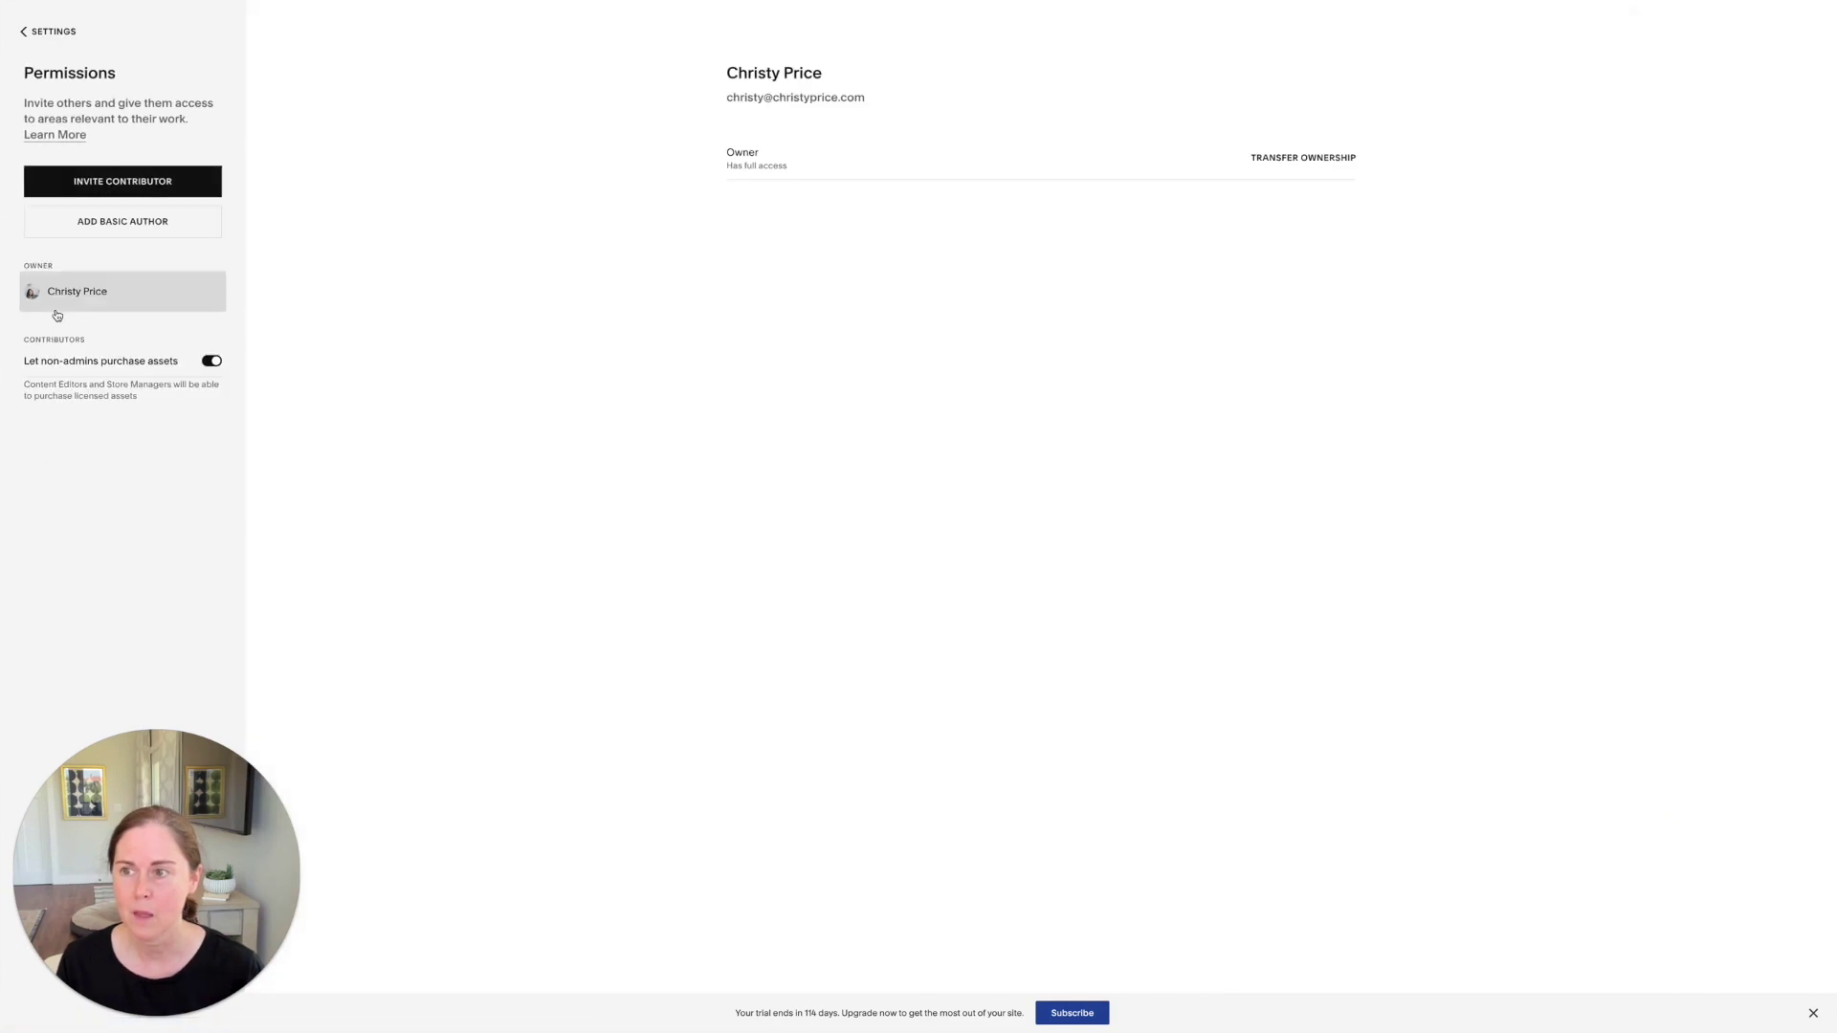
pyautogui.click(115, 184)
# Step: Enter the contributor's full name, fixing a typo, and their e-mail address in the invite form
pyautogui.click(821, 441)
pyautogui.press('Tab')
pyautogui.click(831, 445)
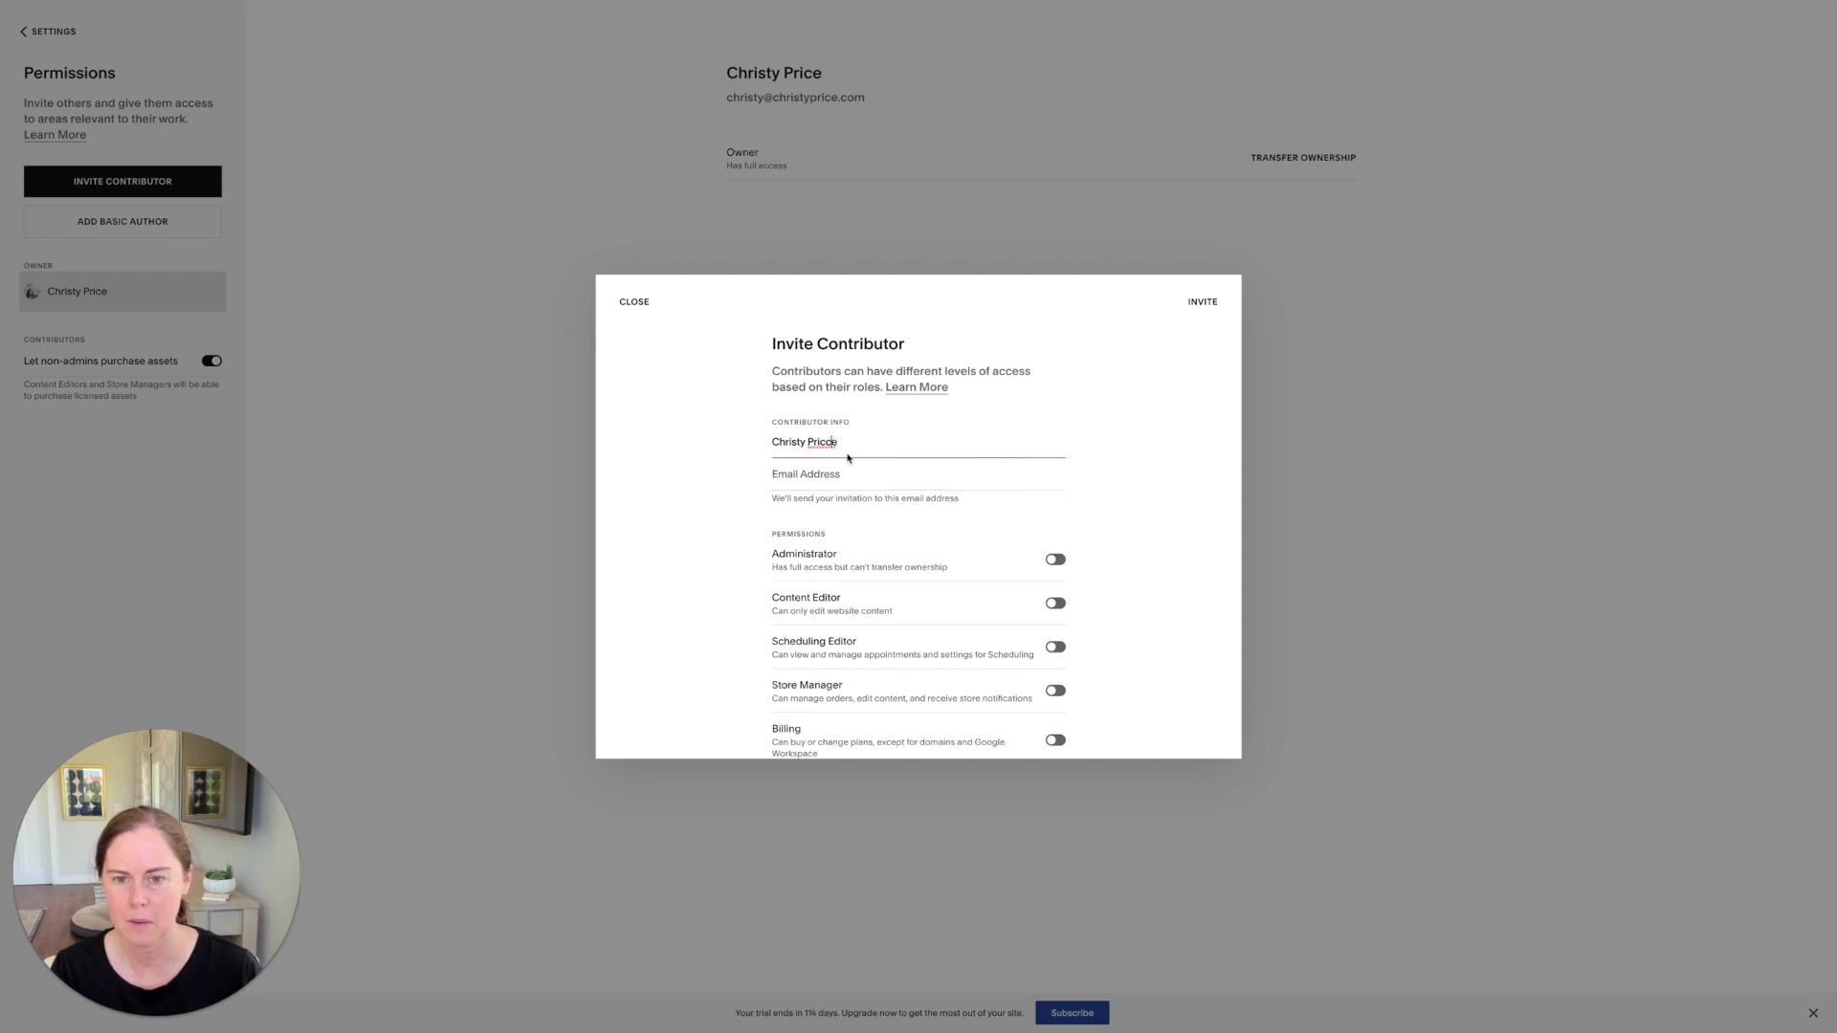
pyautogui.press('BackSpace')
pyautogui.click(836, 482)
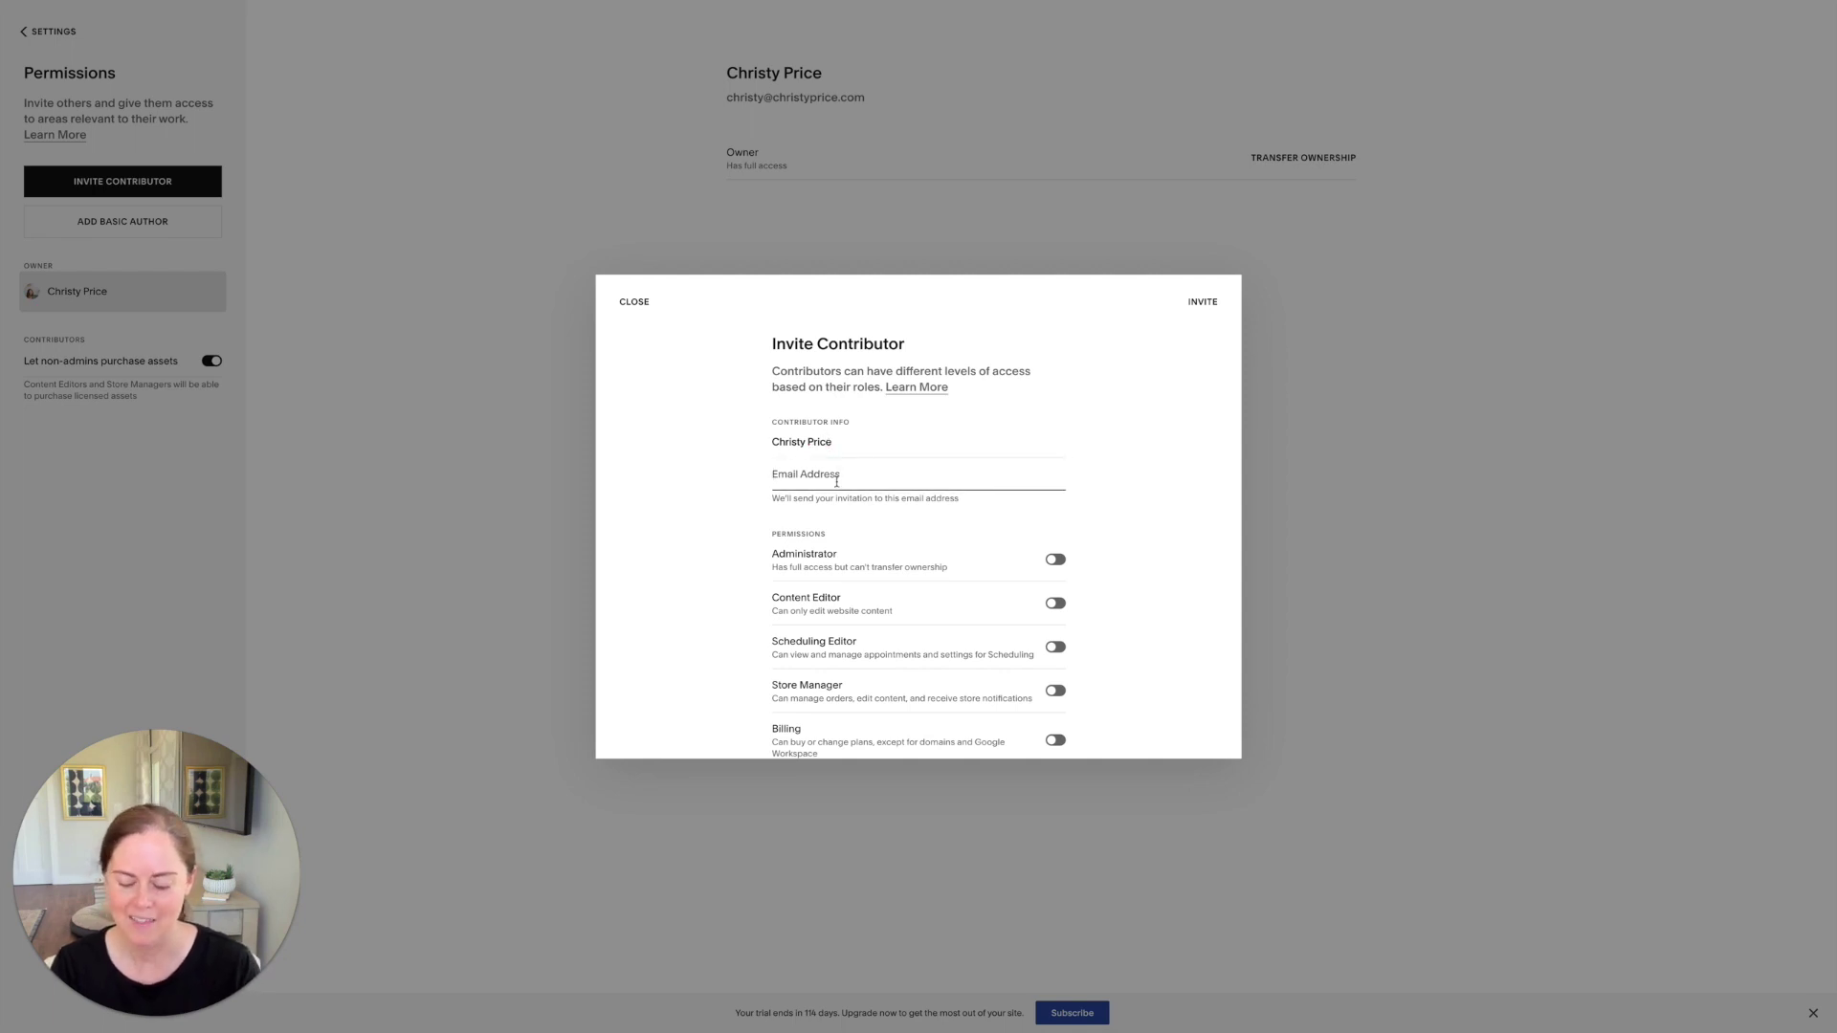
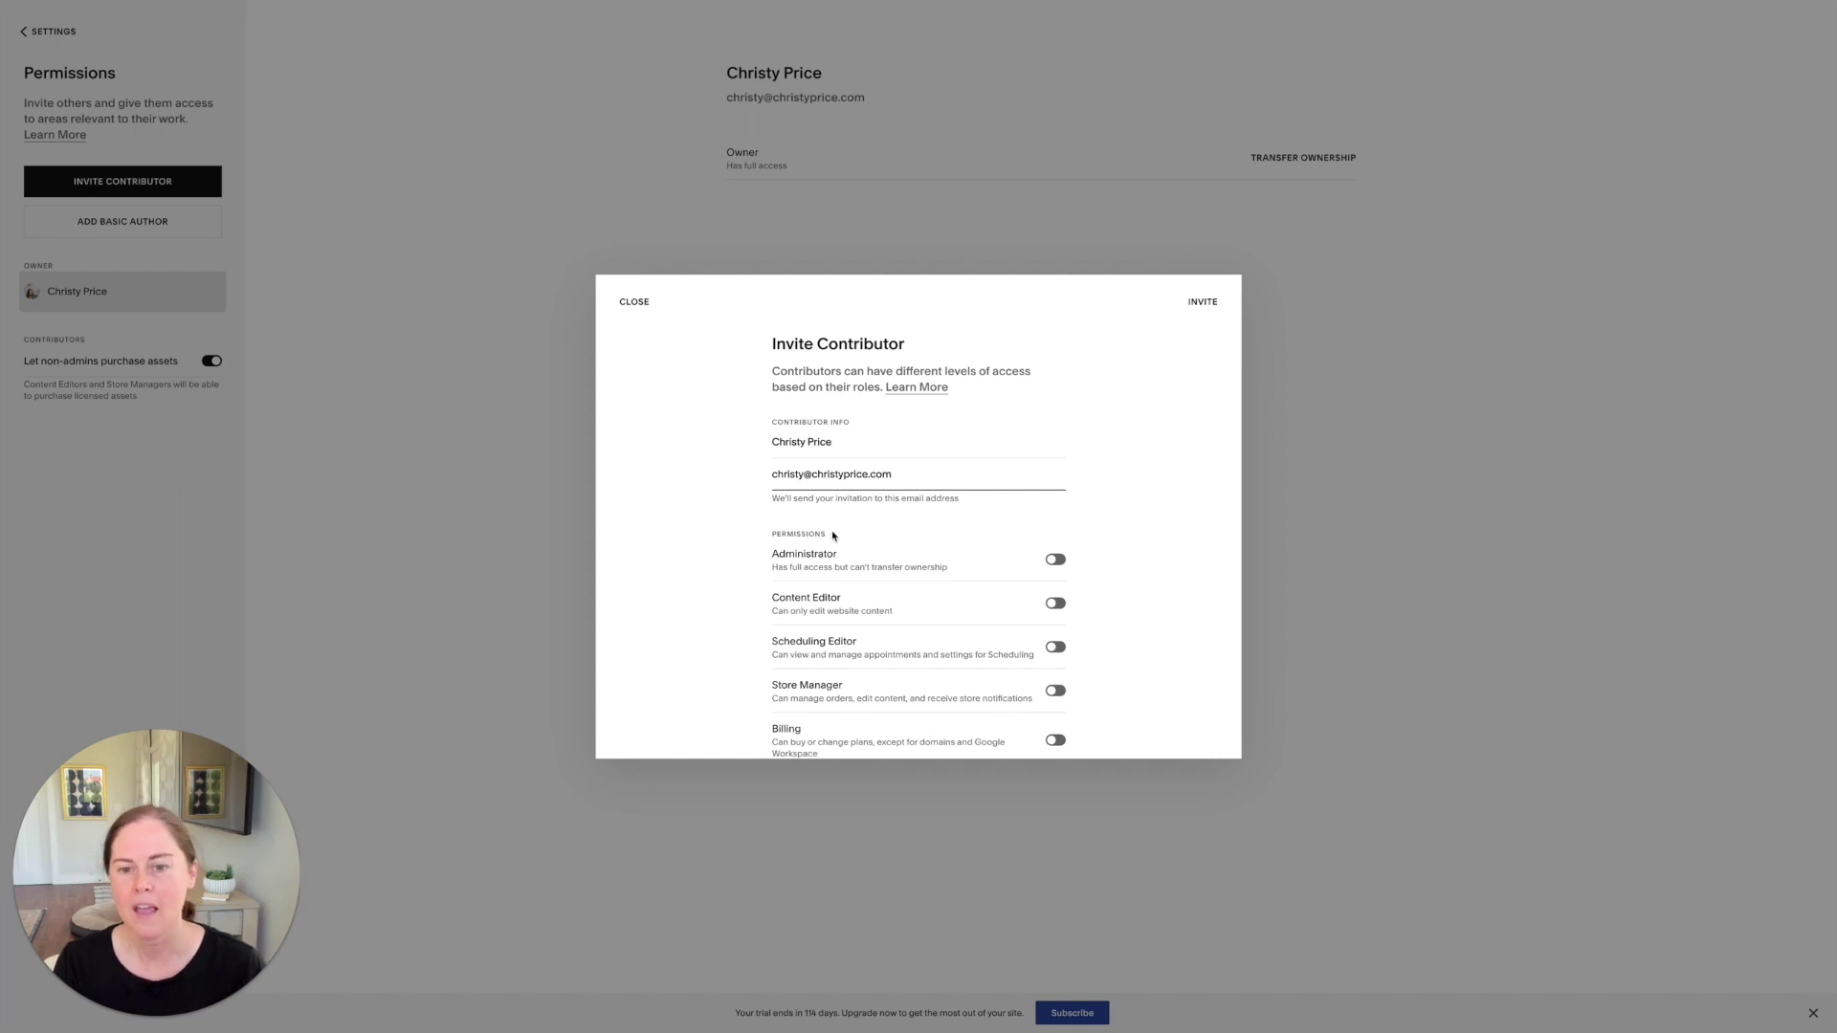
pyautogui.scroll(-1, 833, 536)
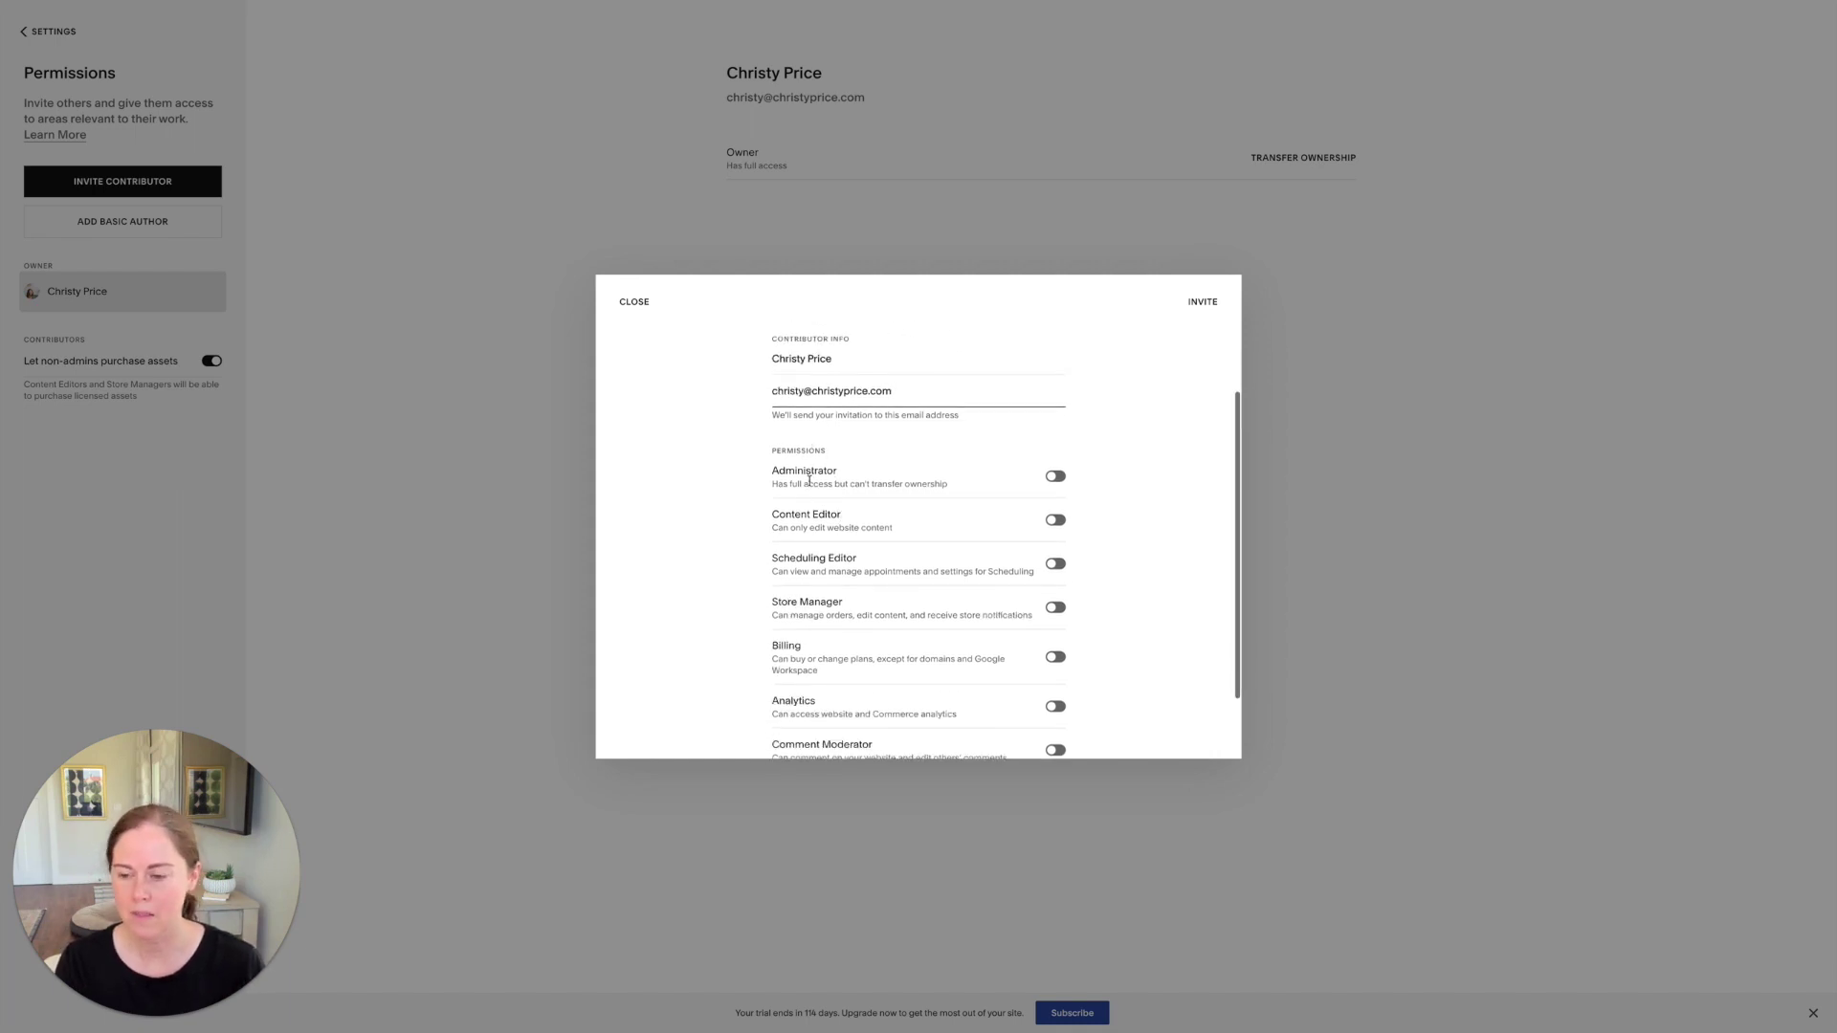
# Step: Turn on the Administrator permission for the invitee, leaving every other permission off
pyautogui.scroll(-1, 848, 631)
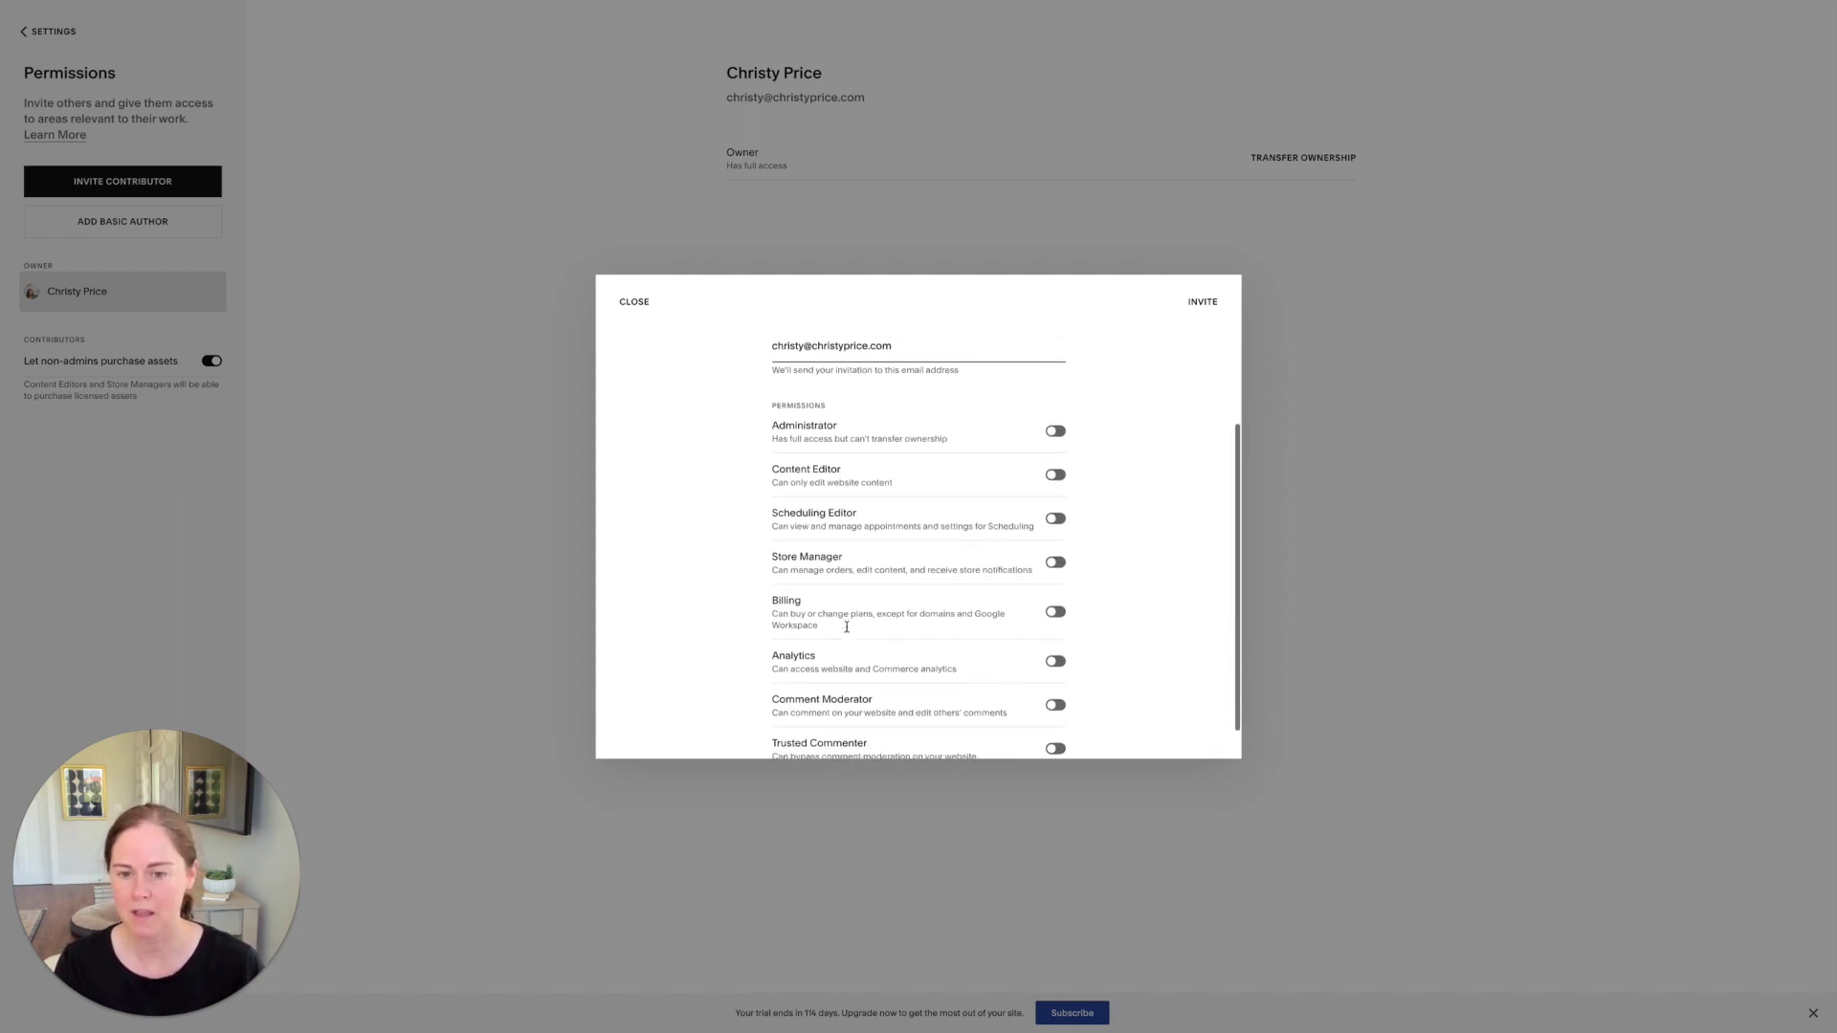
pyautogui.scroll(1, 840, 517)
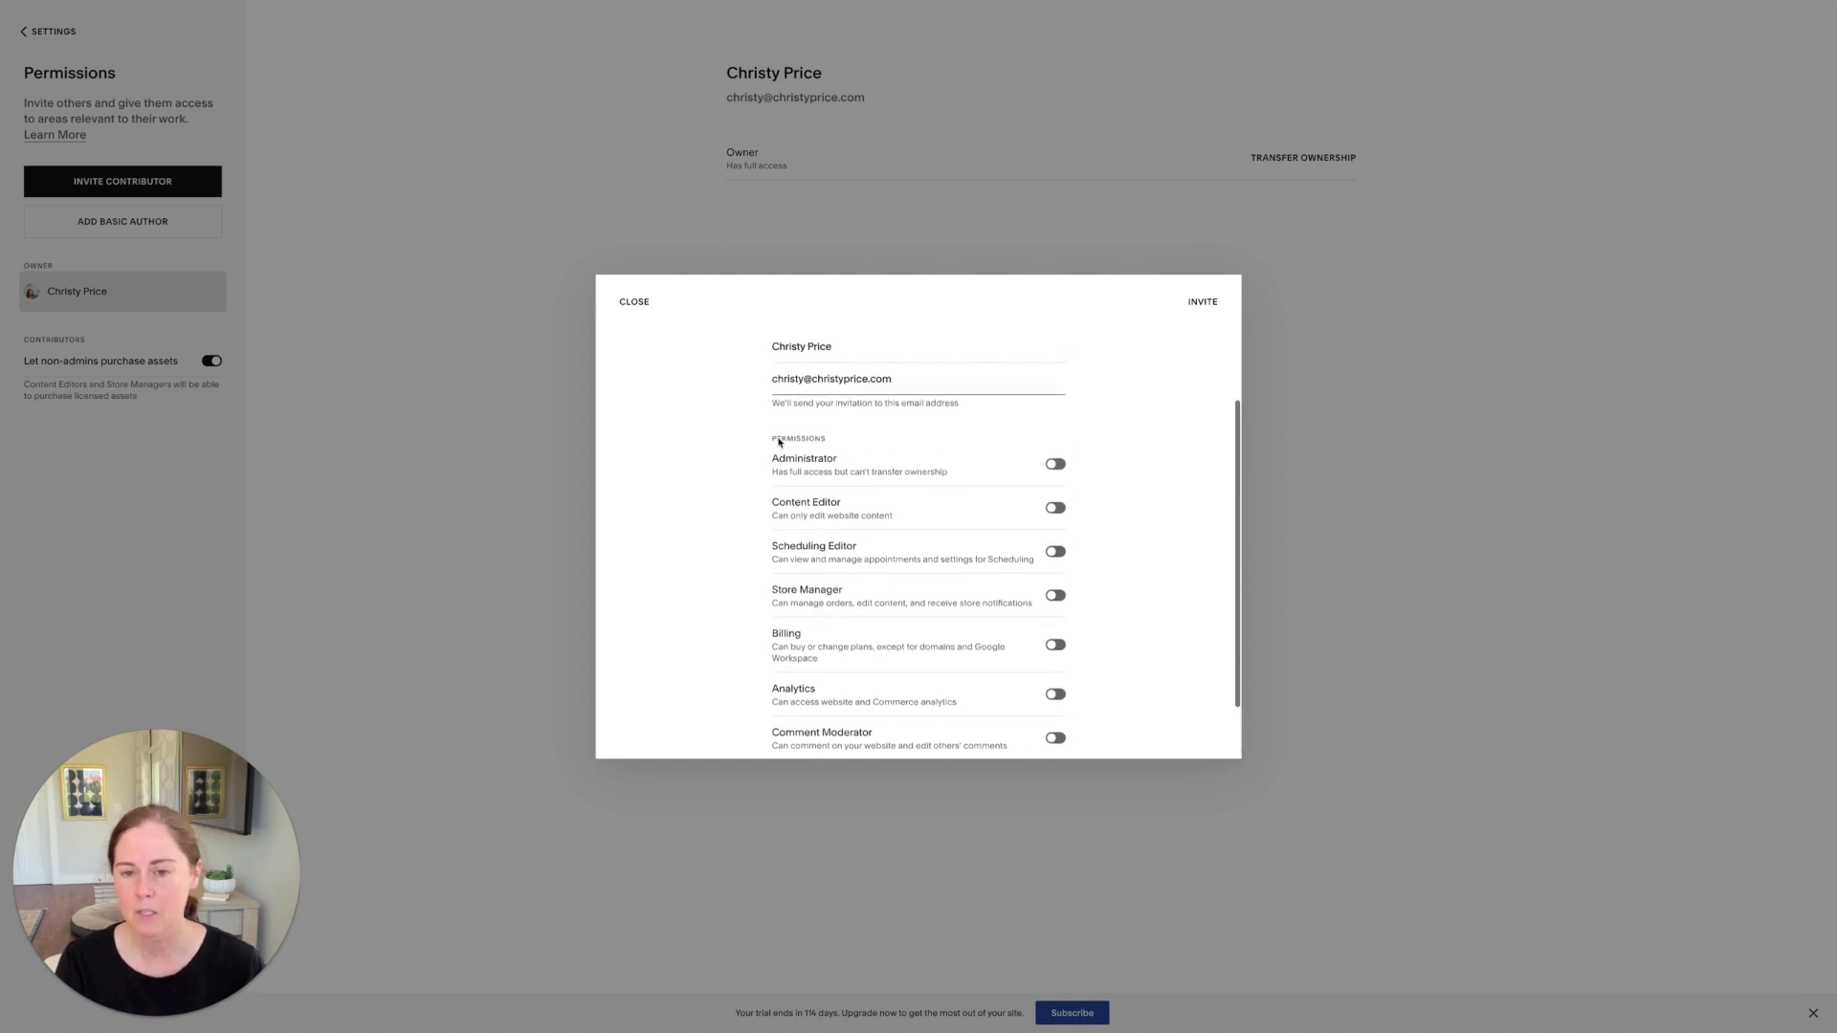
pyautogui.scroll(1, 780, 435)
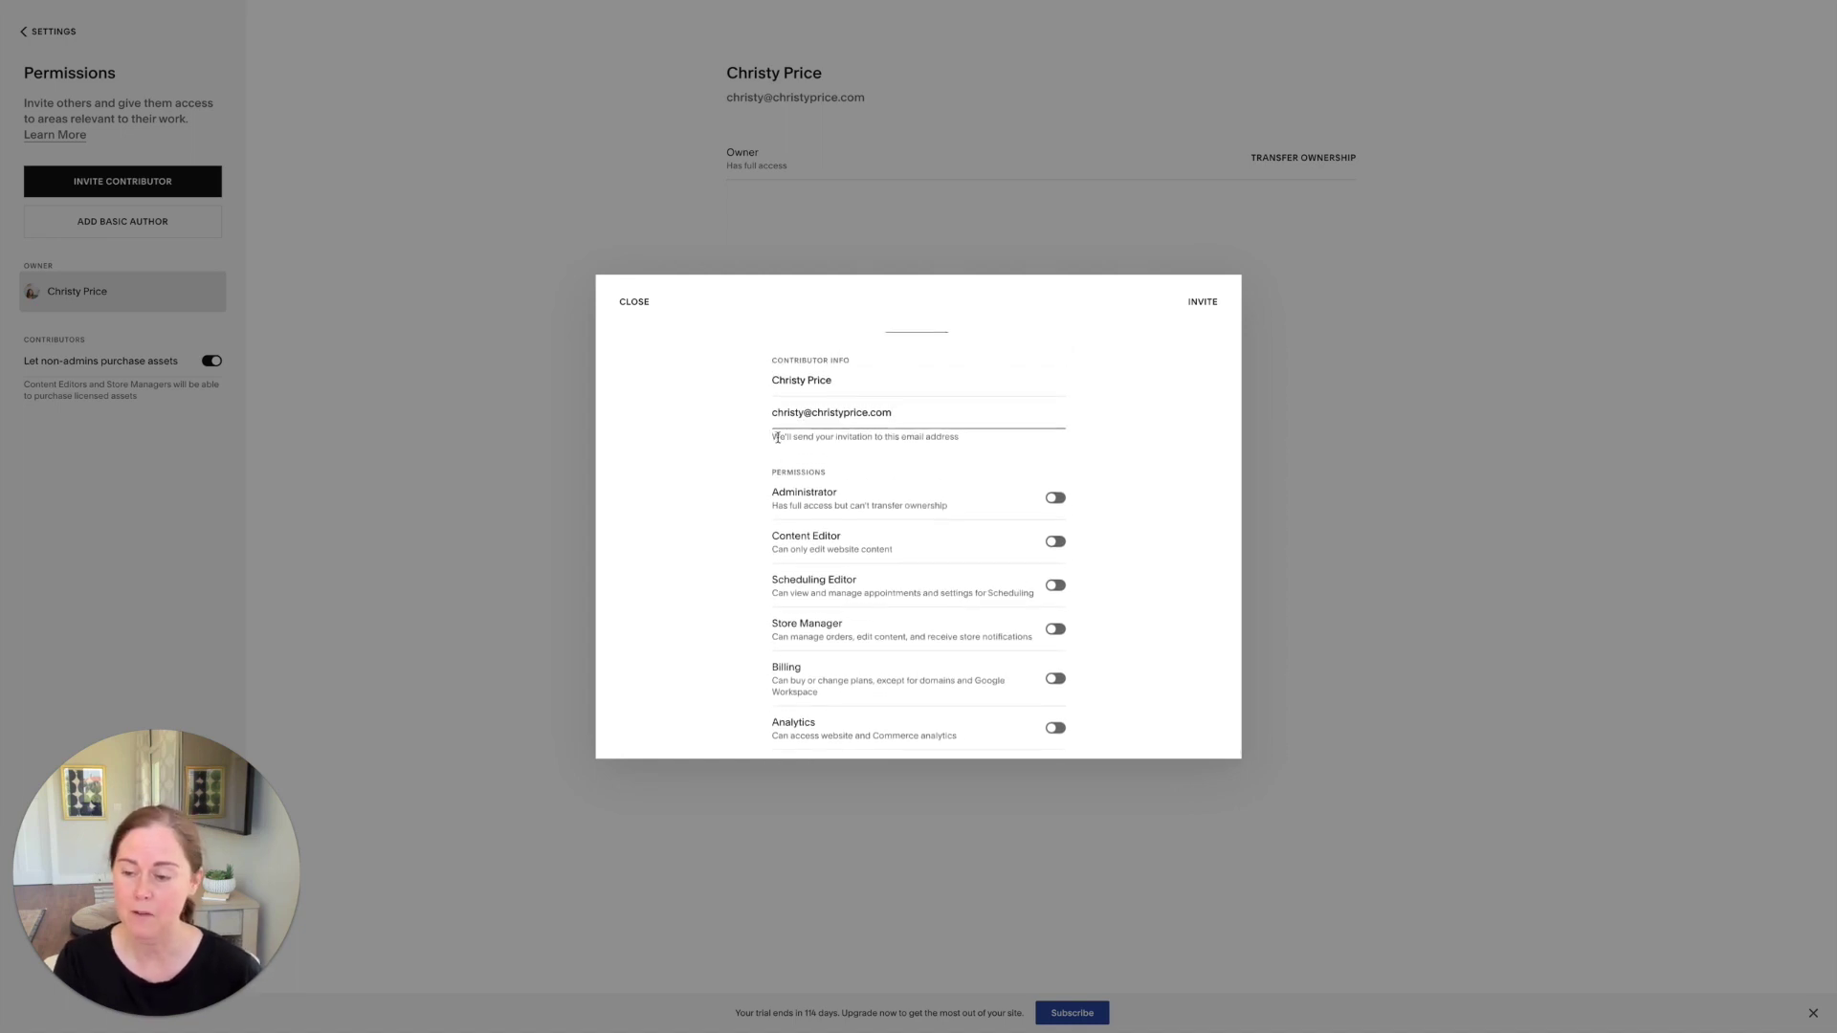
pyautogui.click(861, 497)
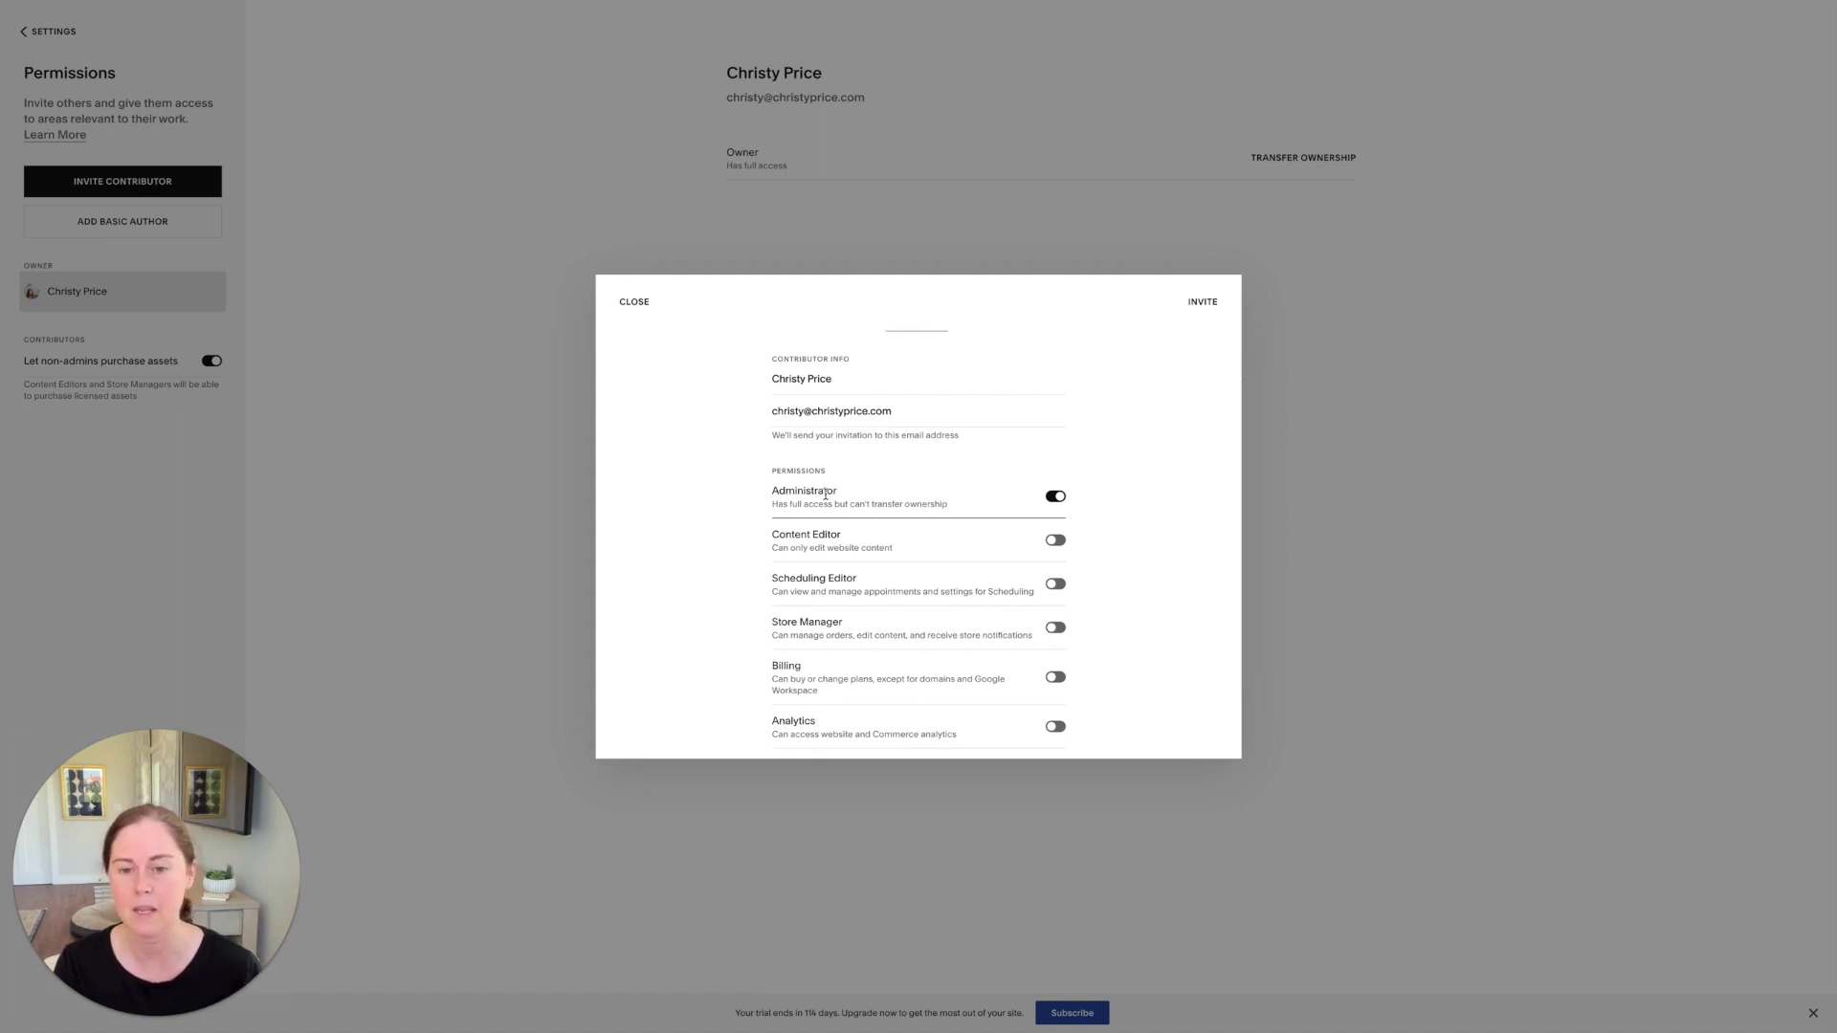
pyautogui.scroll(-1, 825, 495)
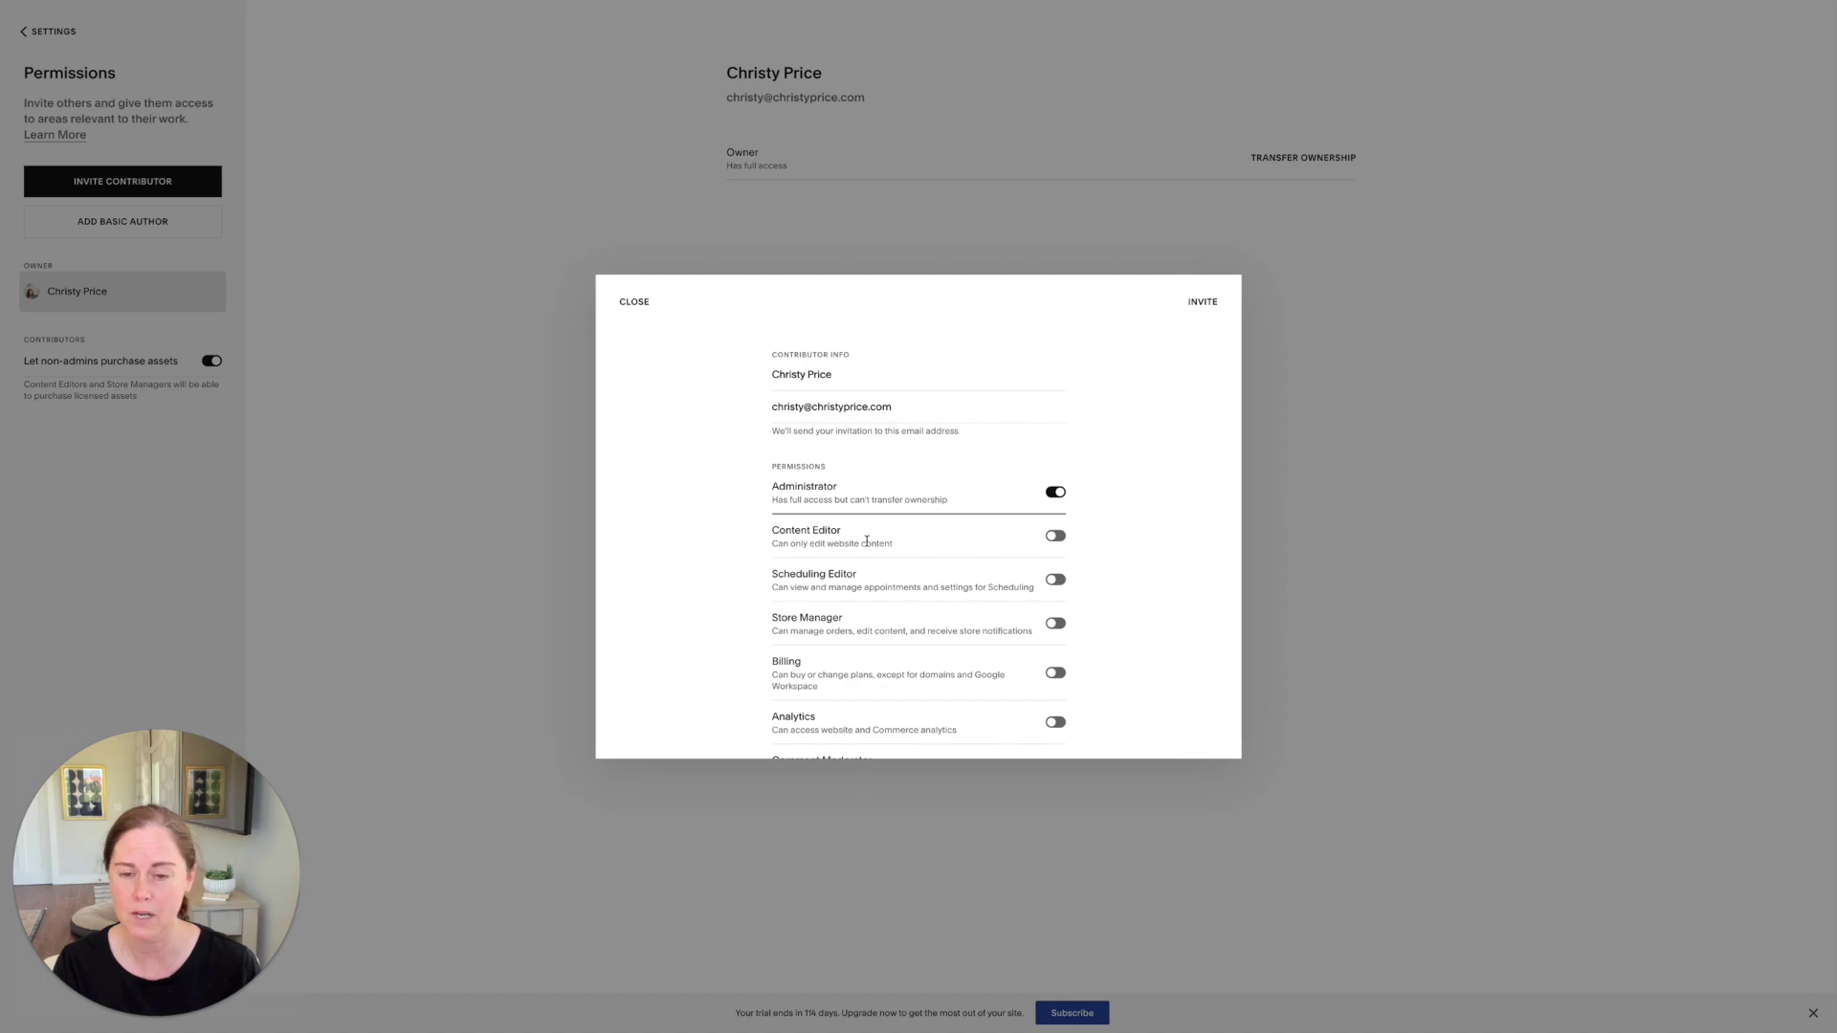
pyautogui.scroll(-1, 867, 542)
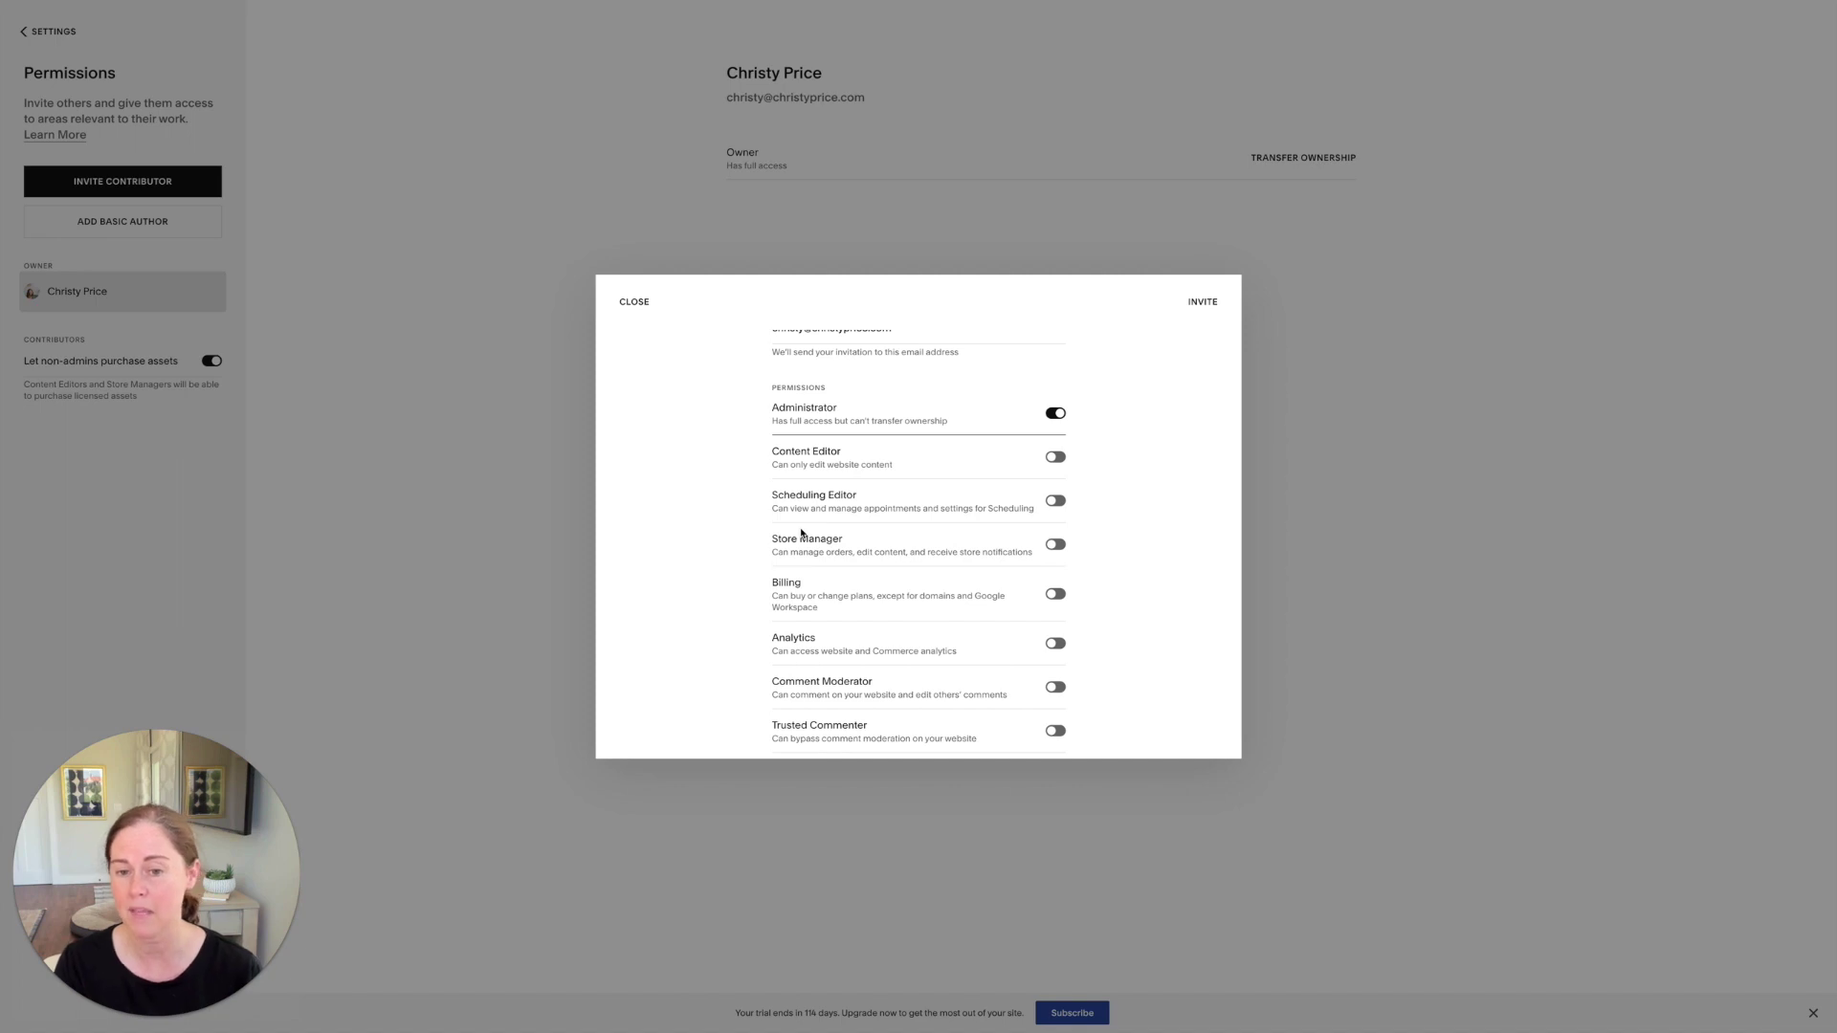
pyautogui.scroll(-1, 802, 533)
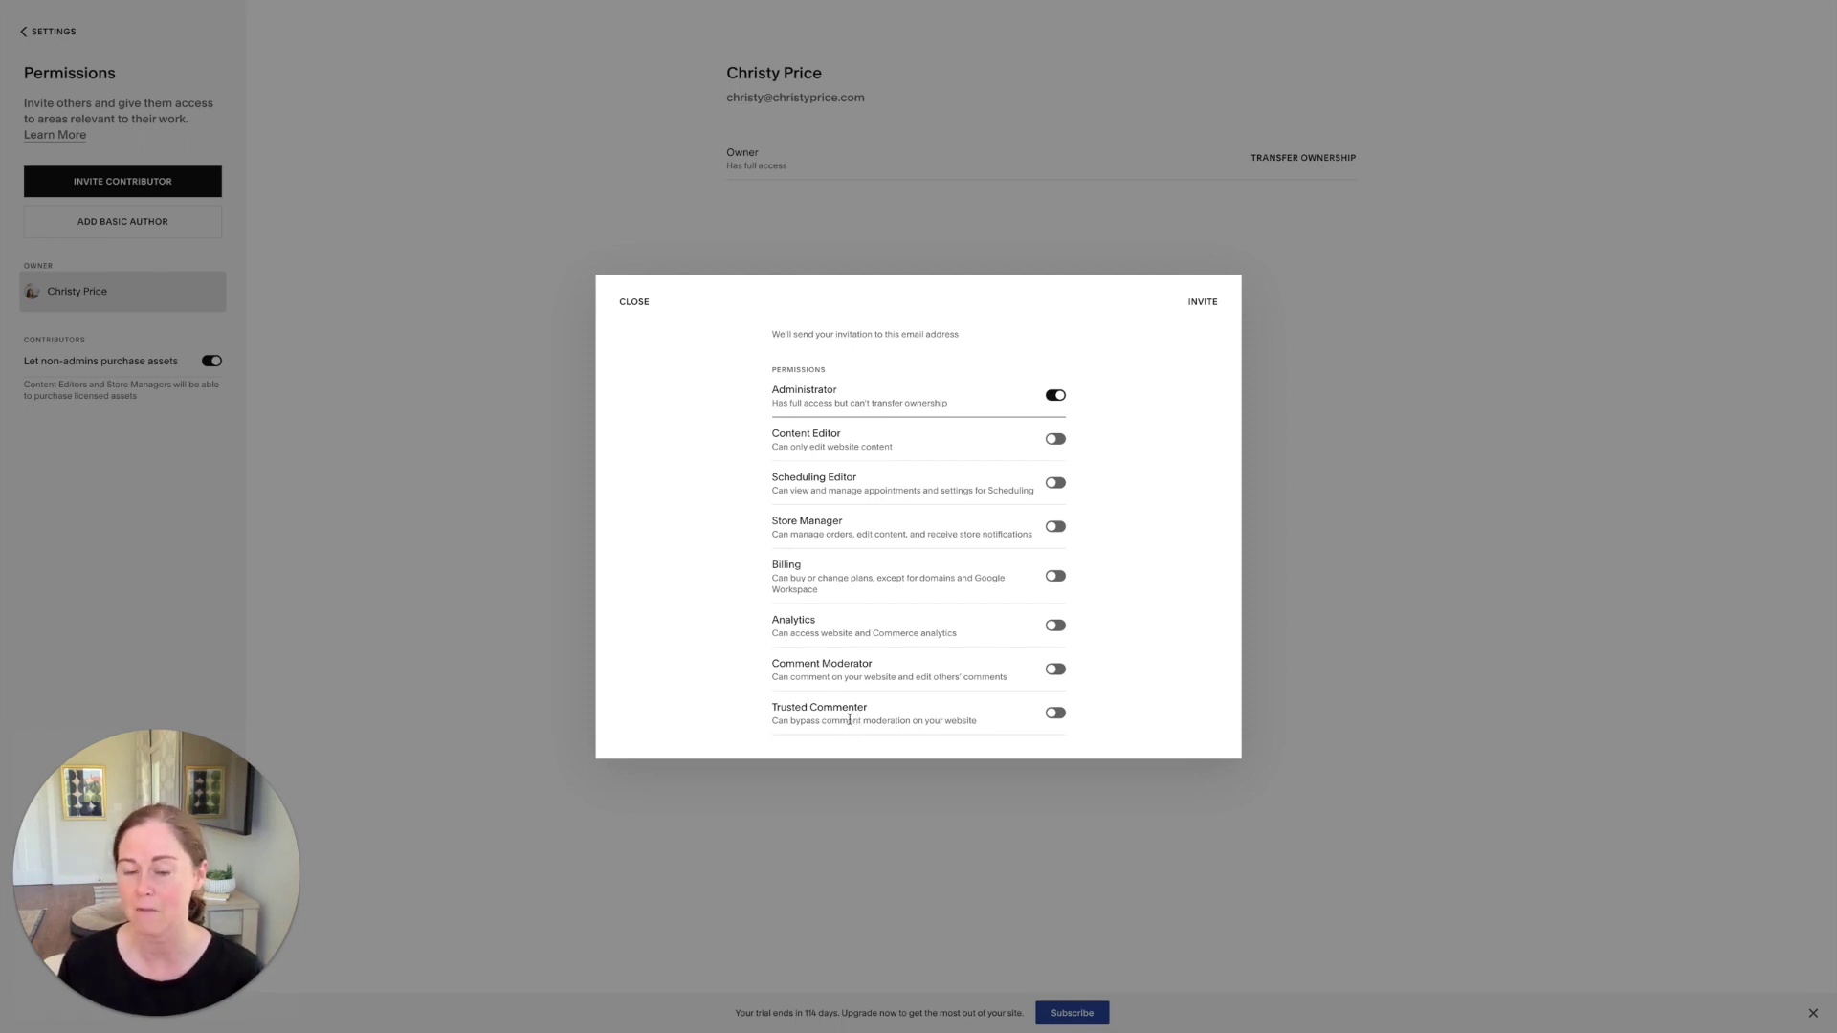
pyautogui.scroll(3, 849, 719)
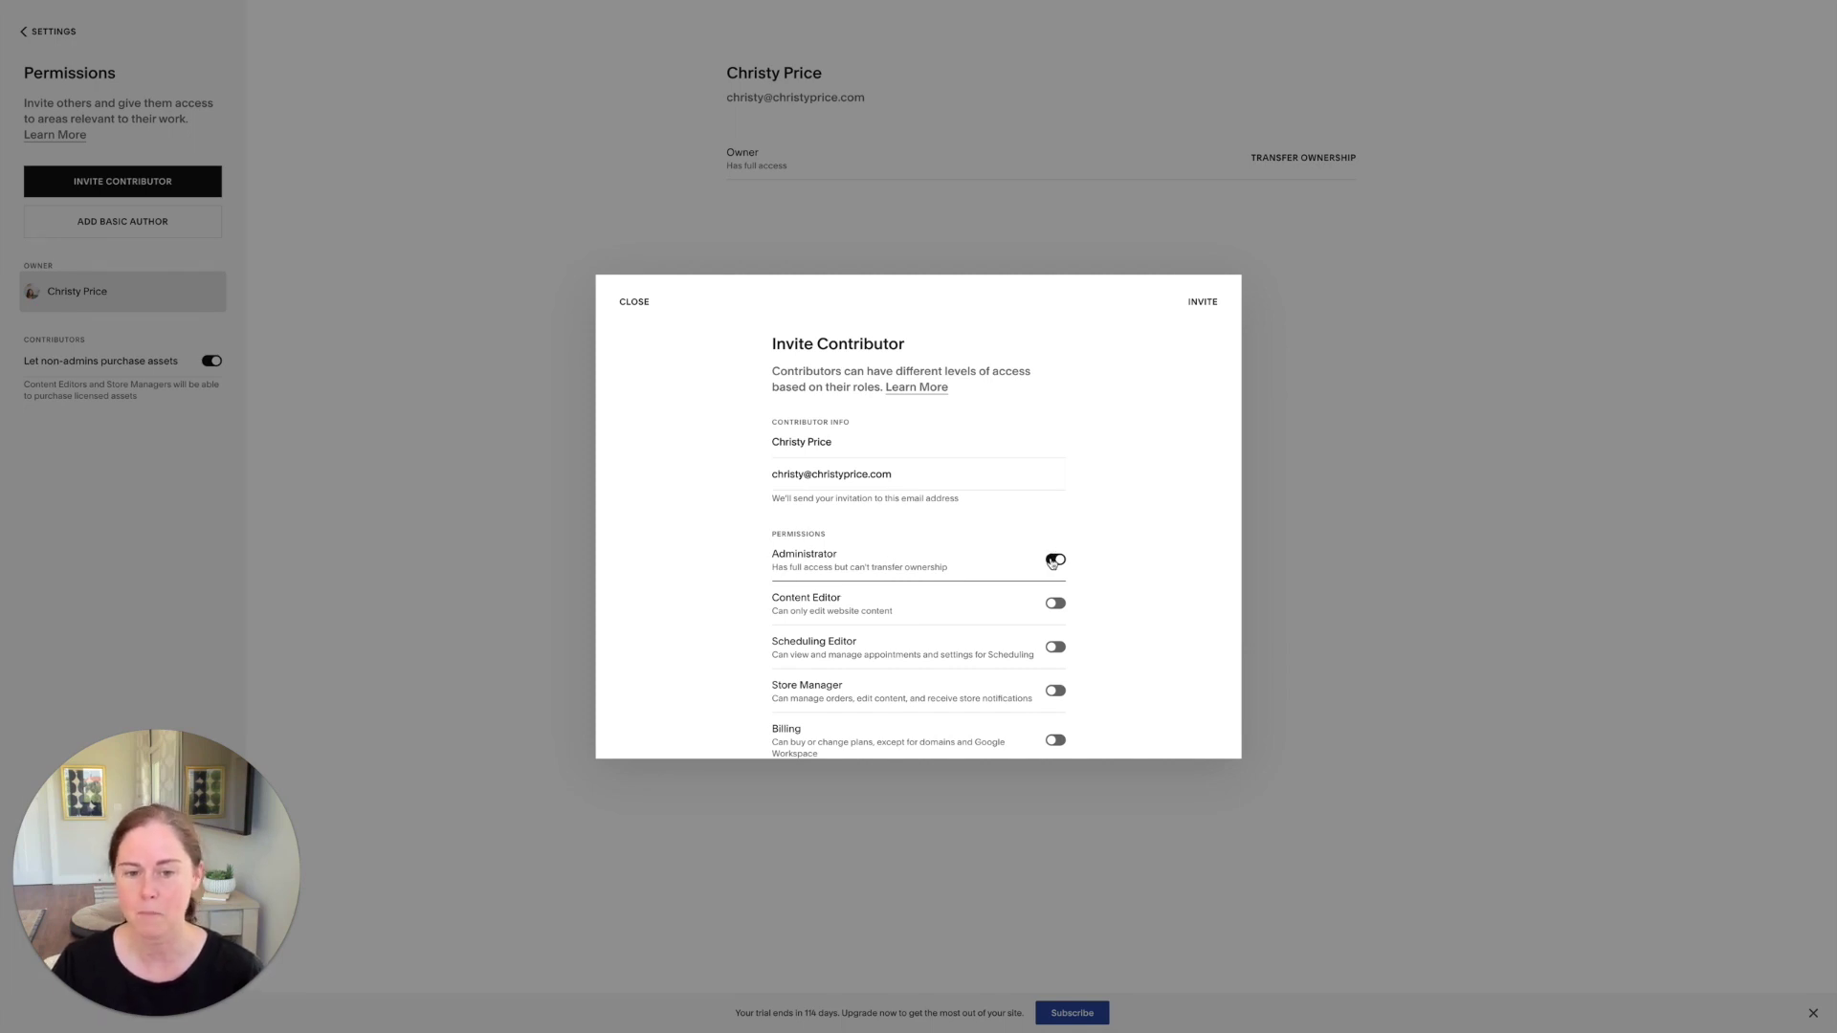
pyautogui.scroll(-3, 1000, 513)
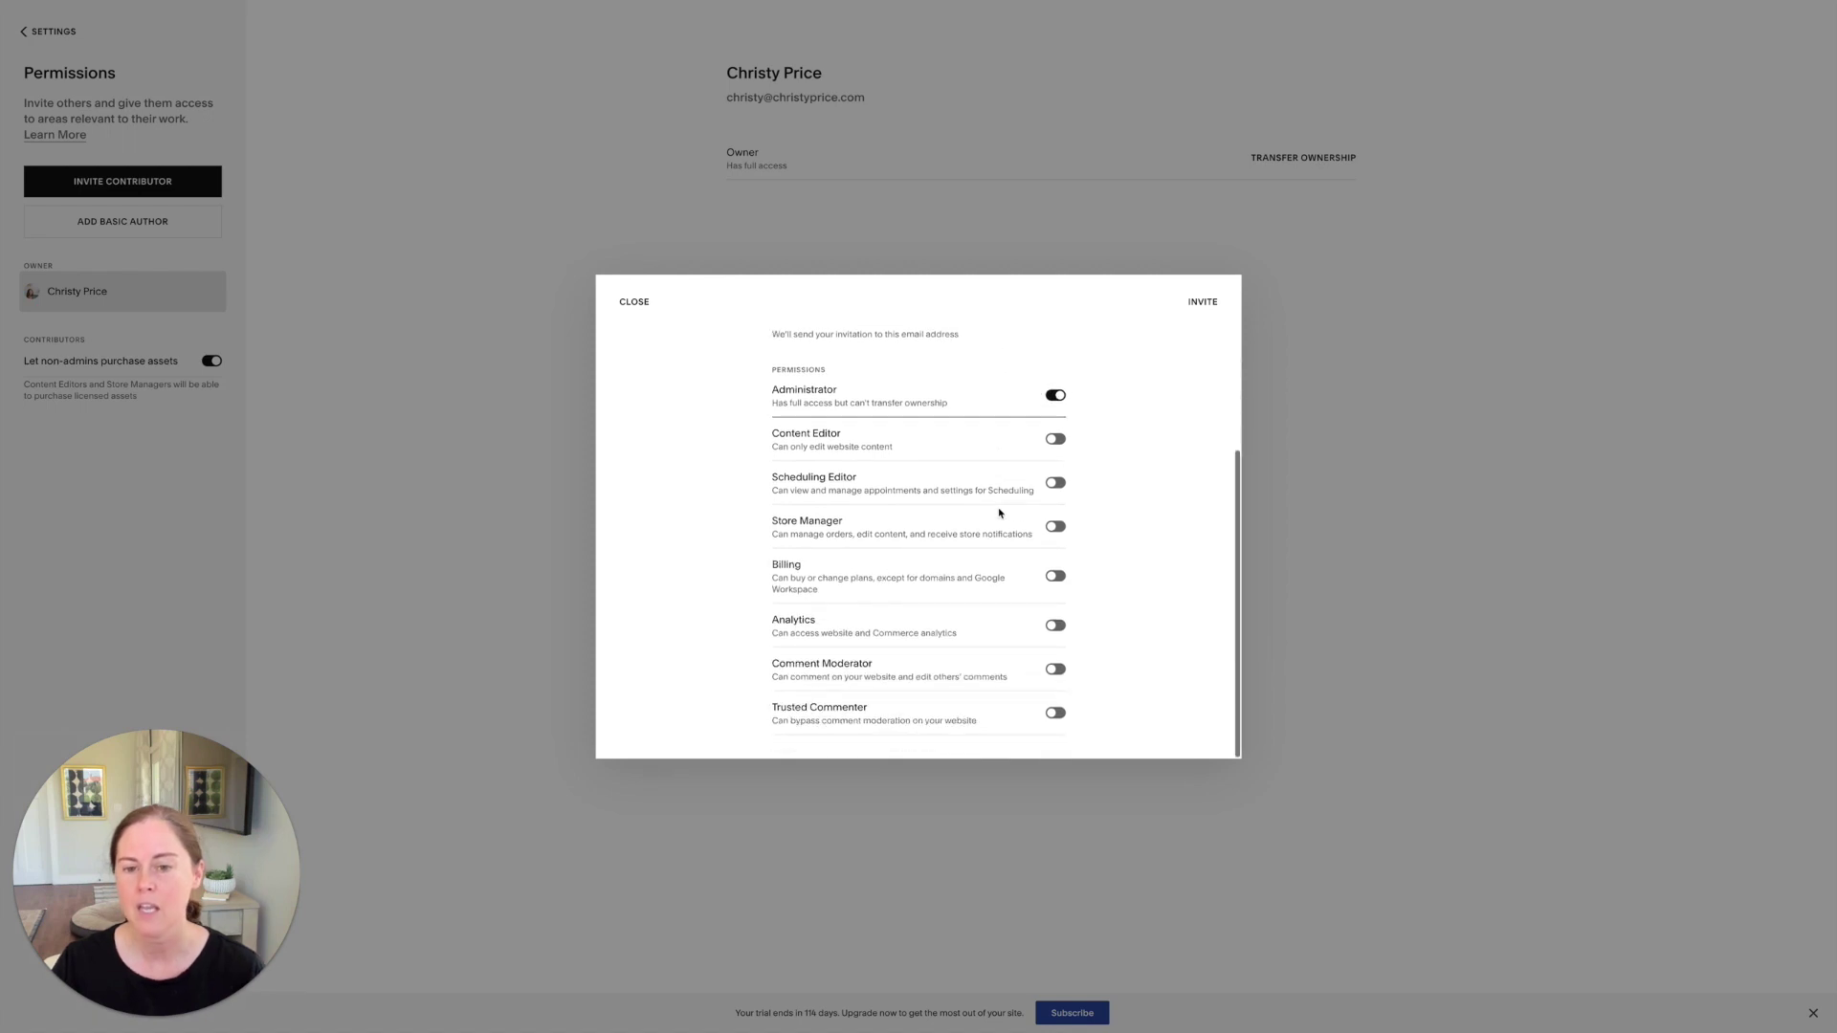
pyautogui.scroll(3, 935, 461)
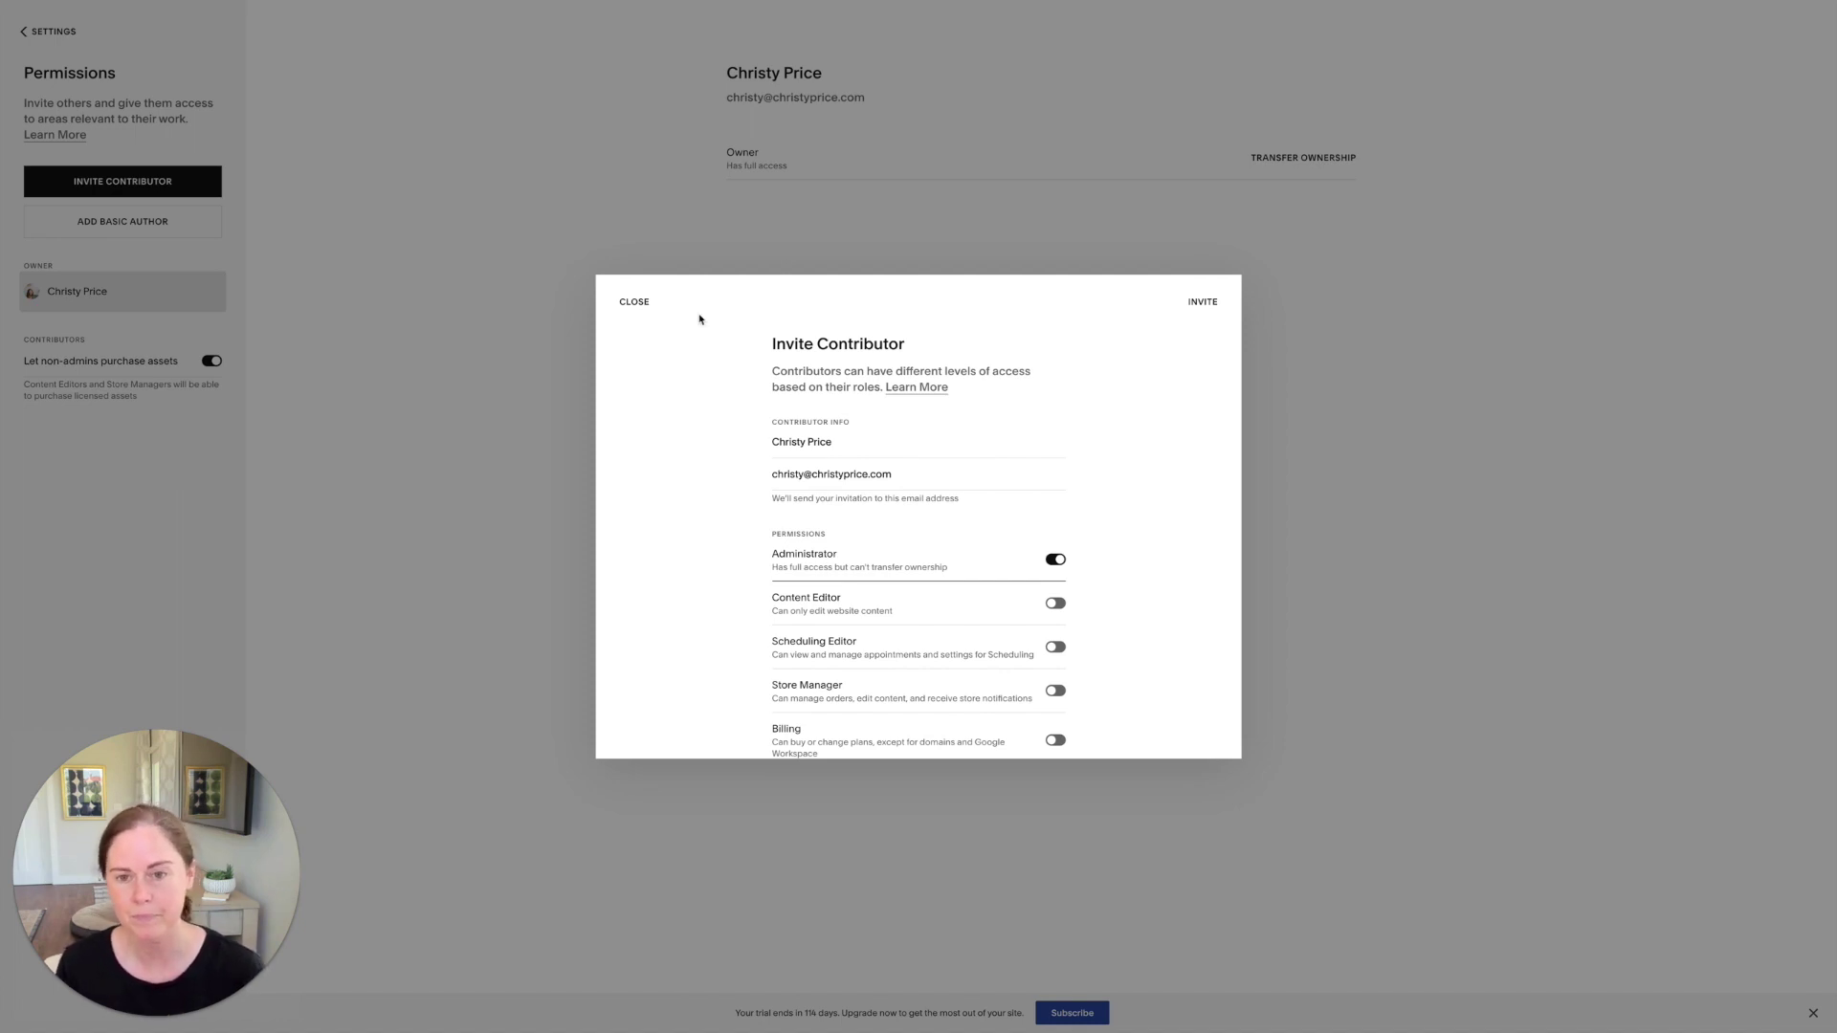
pyautogui.click(1204, 304)
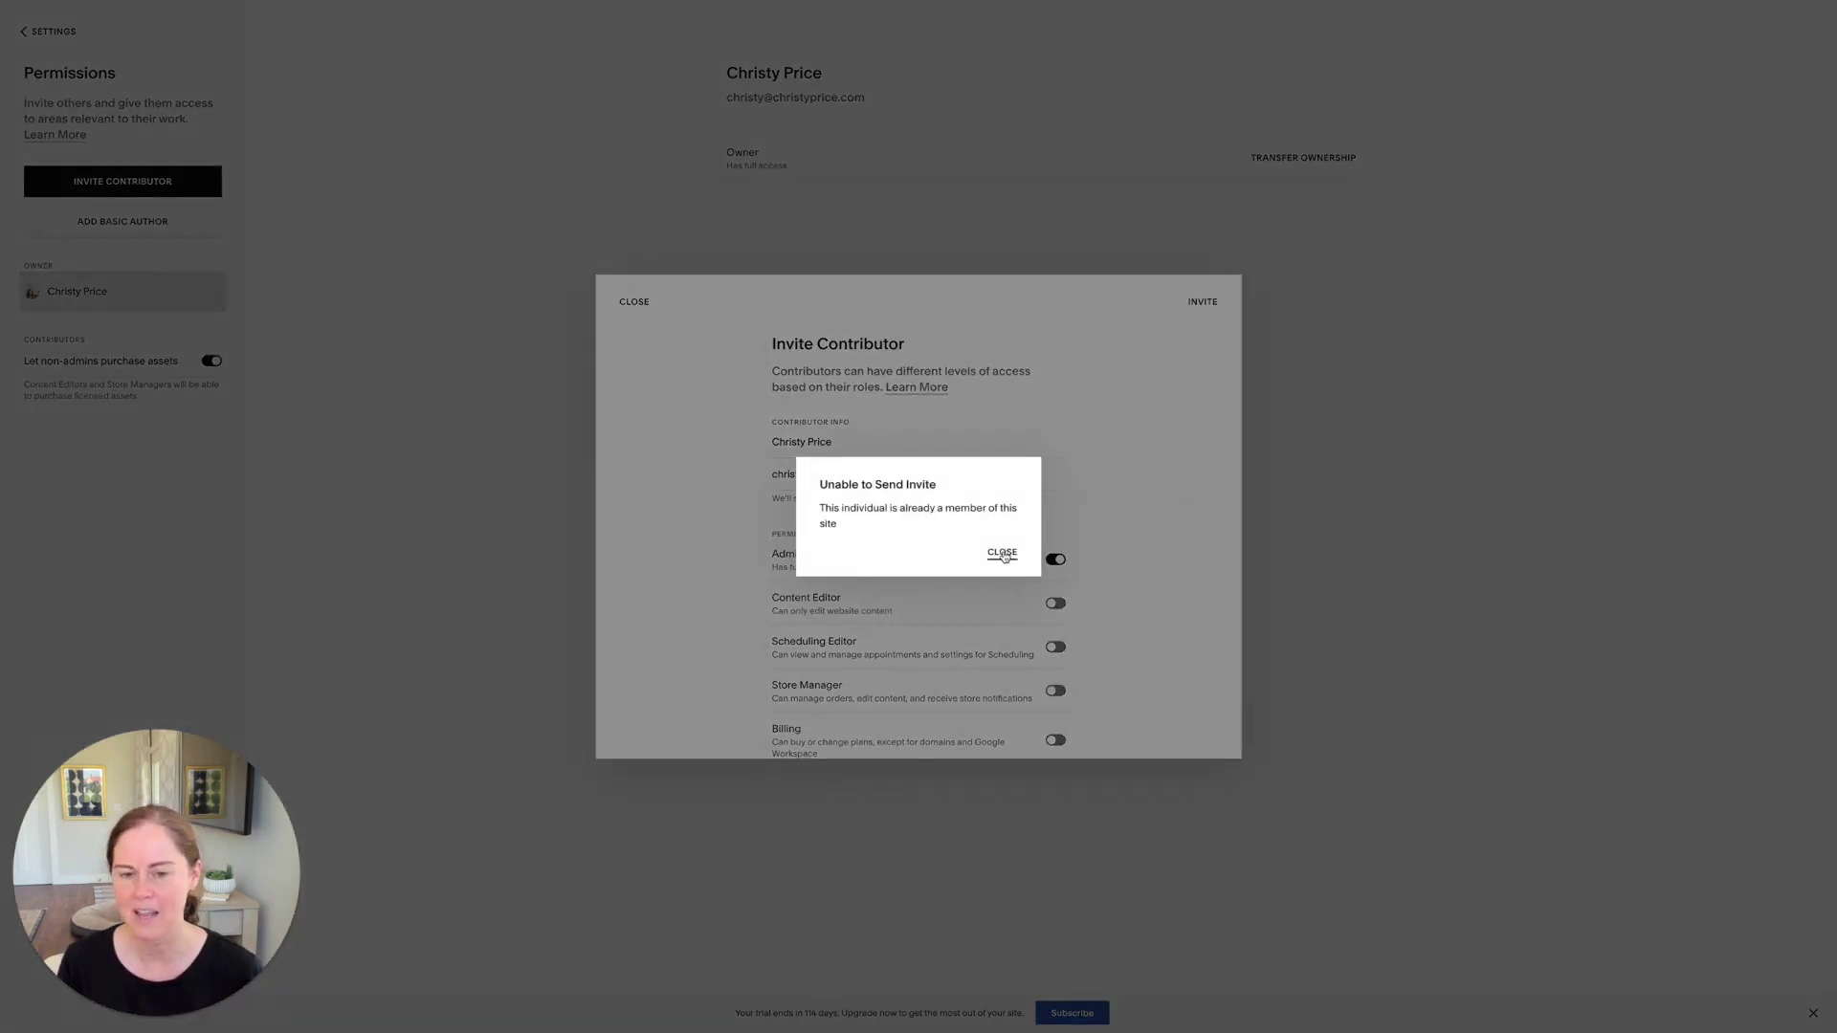
pyautogui.click(1003, 555)
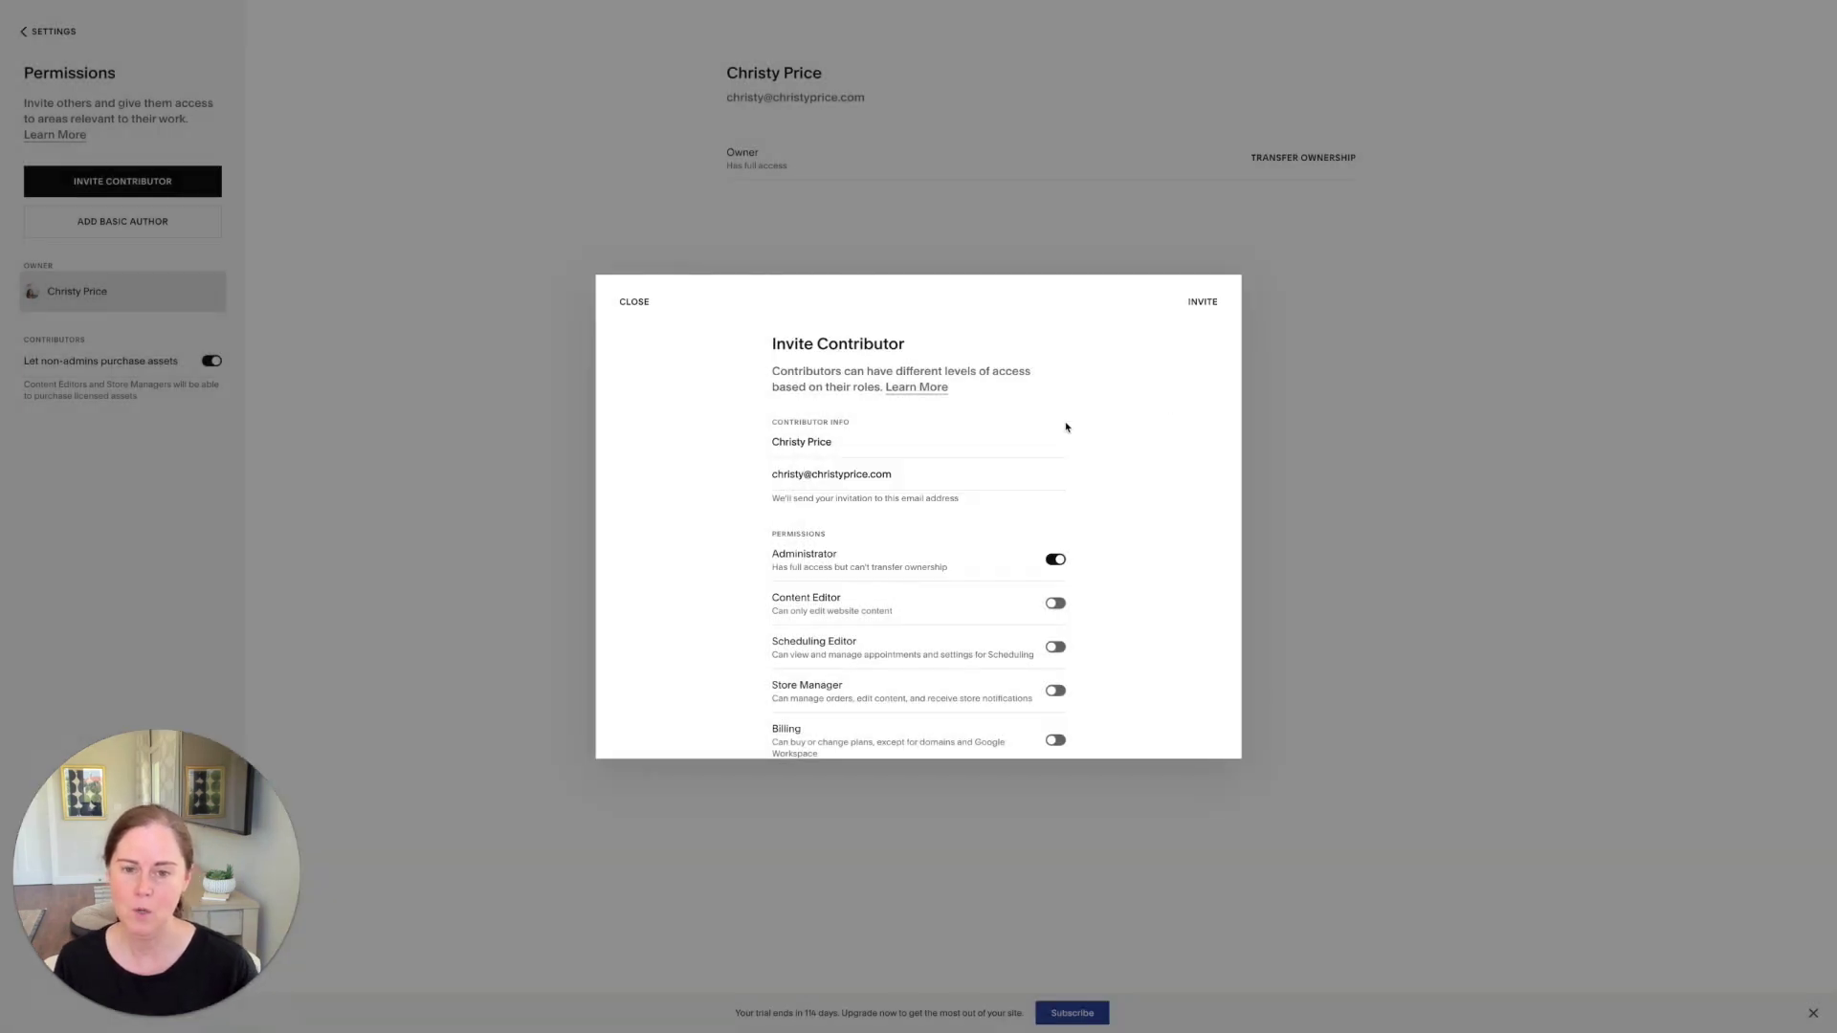
# Step: Replace the invitee's e-mail with a different address and send the Administrator invitation
pyautogui.click(824, 475)
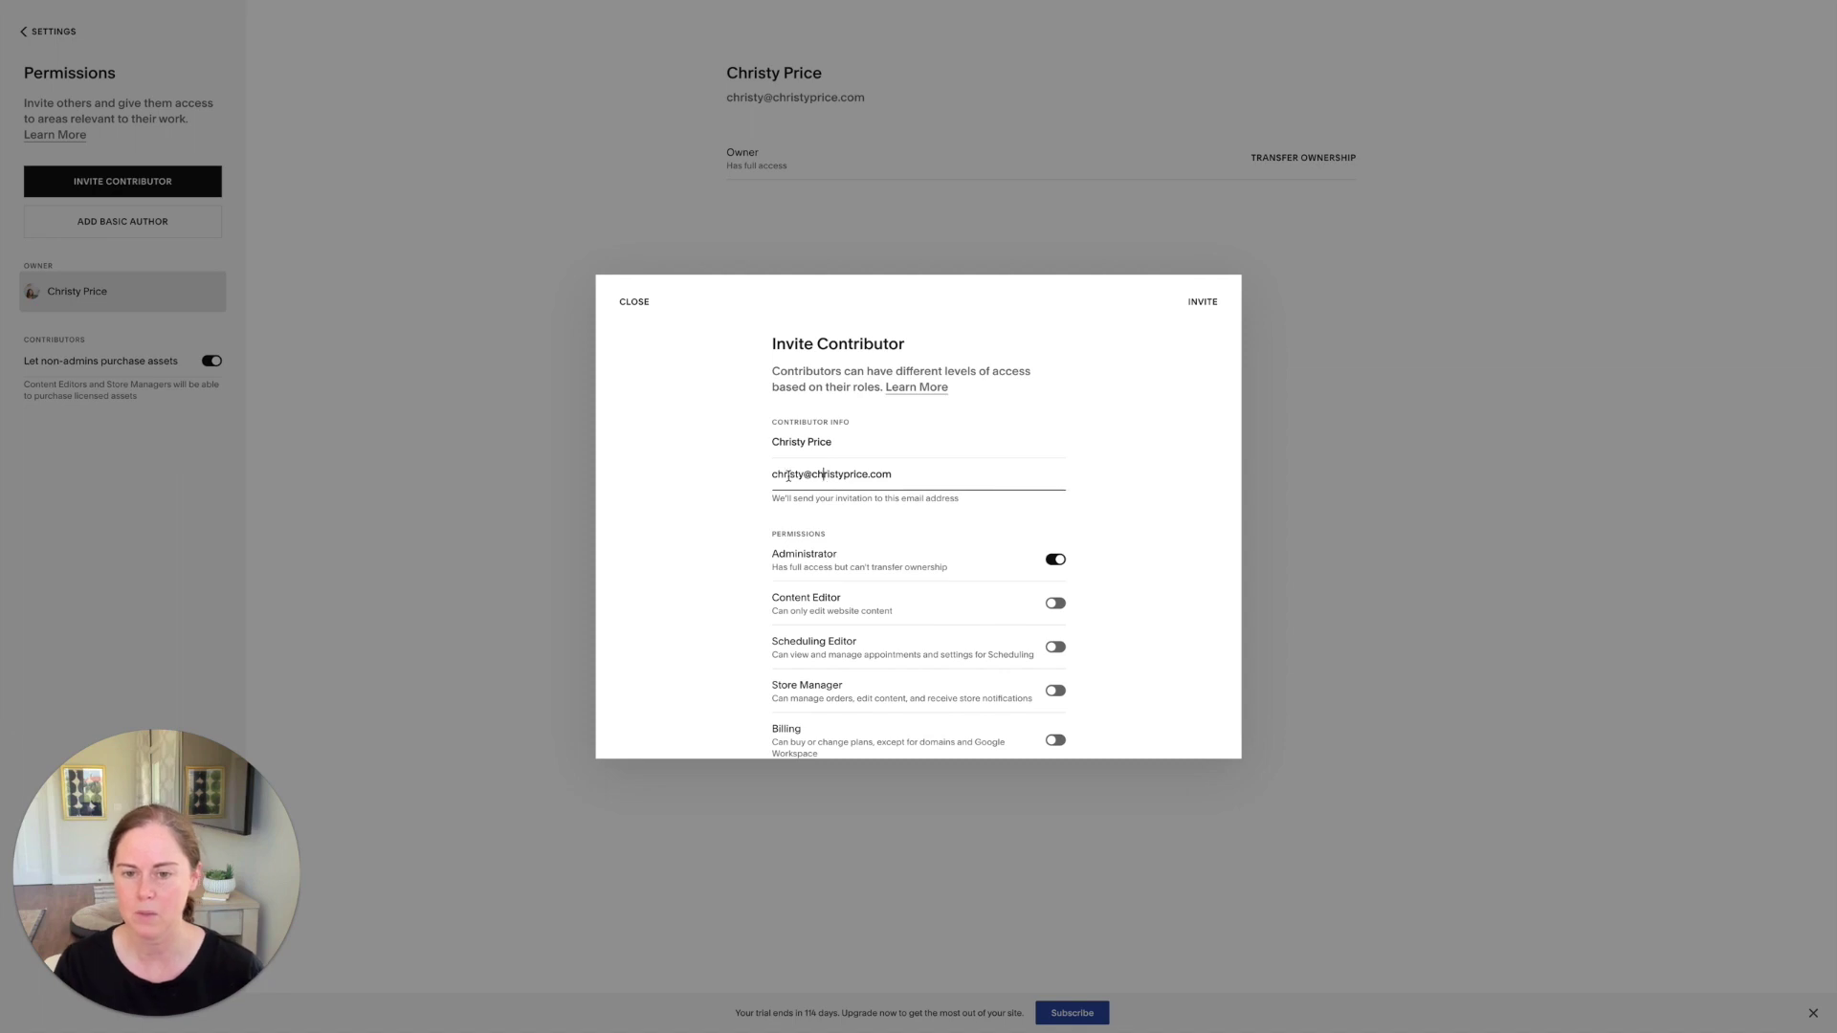
pyautogui.moveTo(804, 475); pyautogui.dragTo(986, 469)
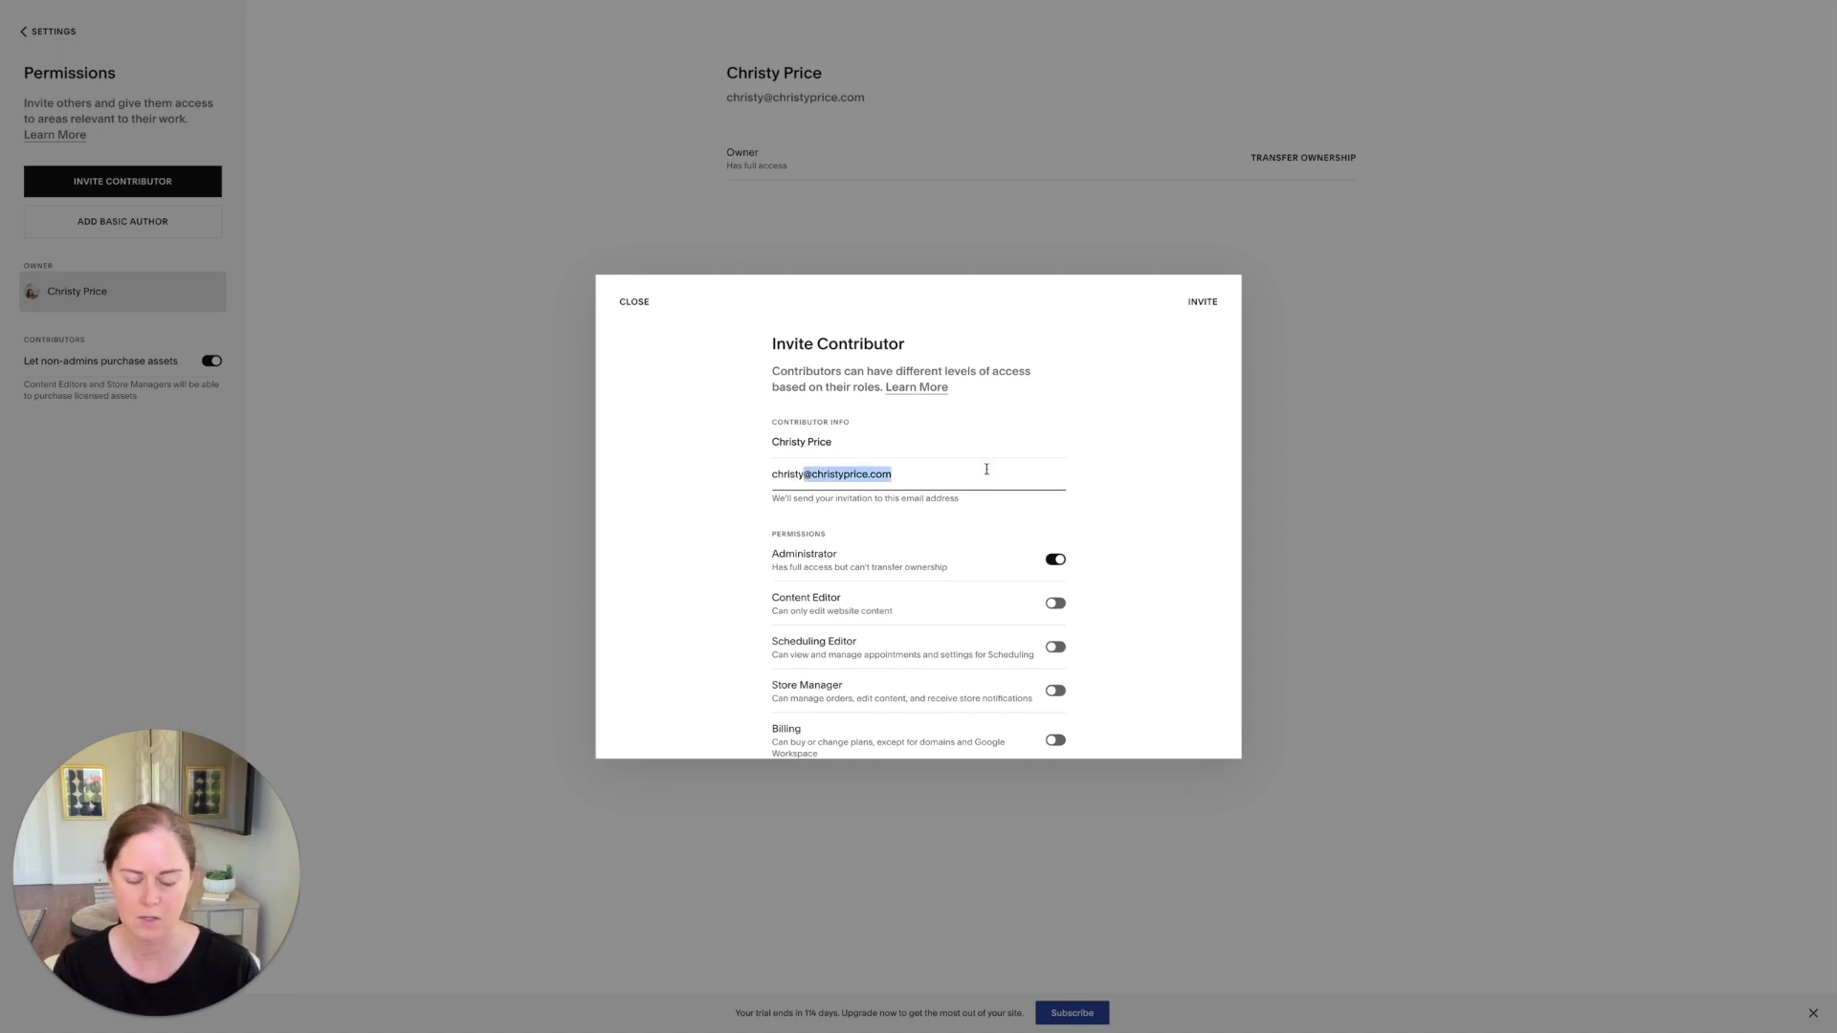
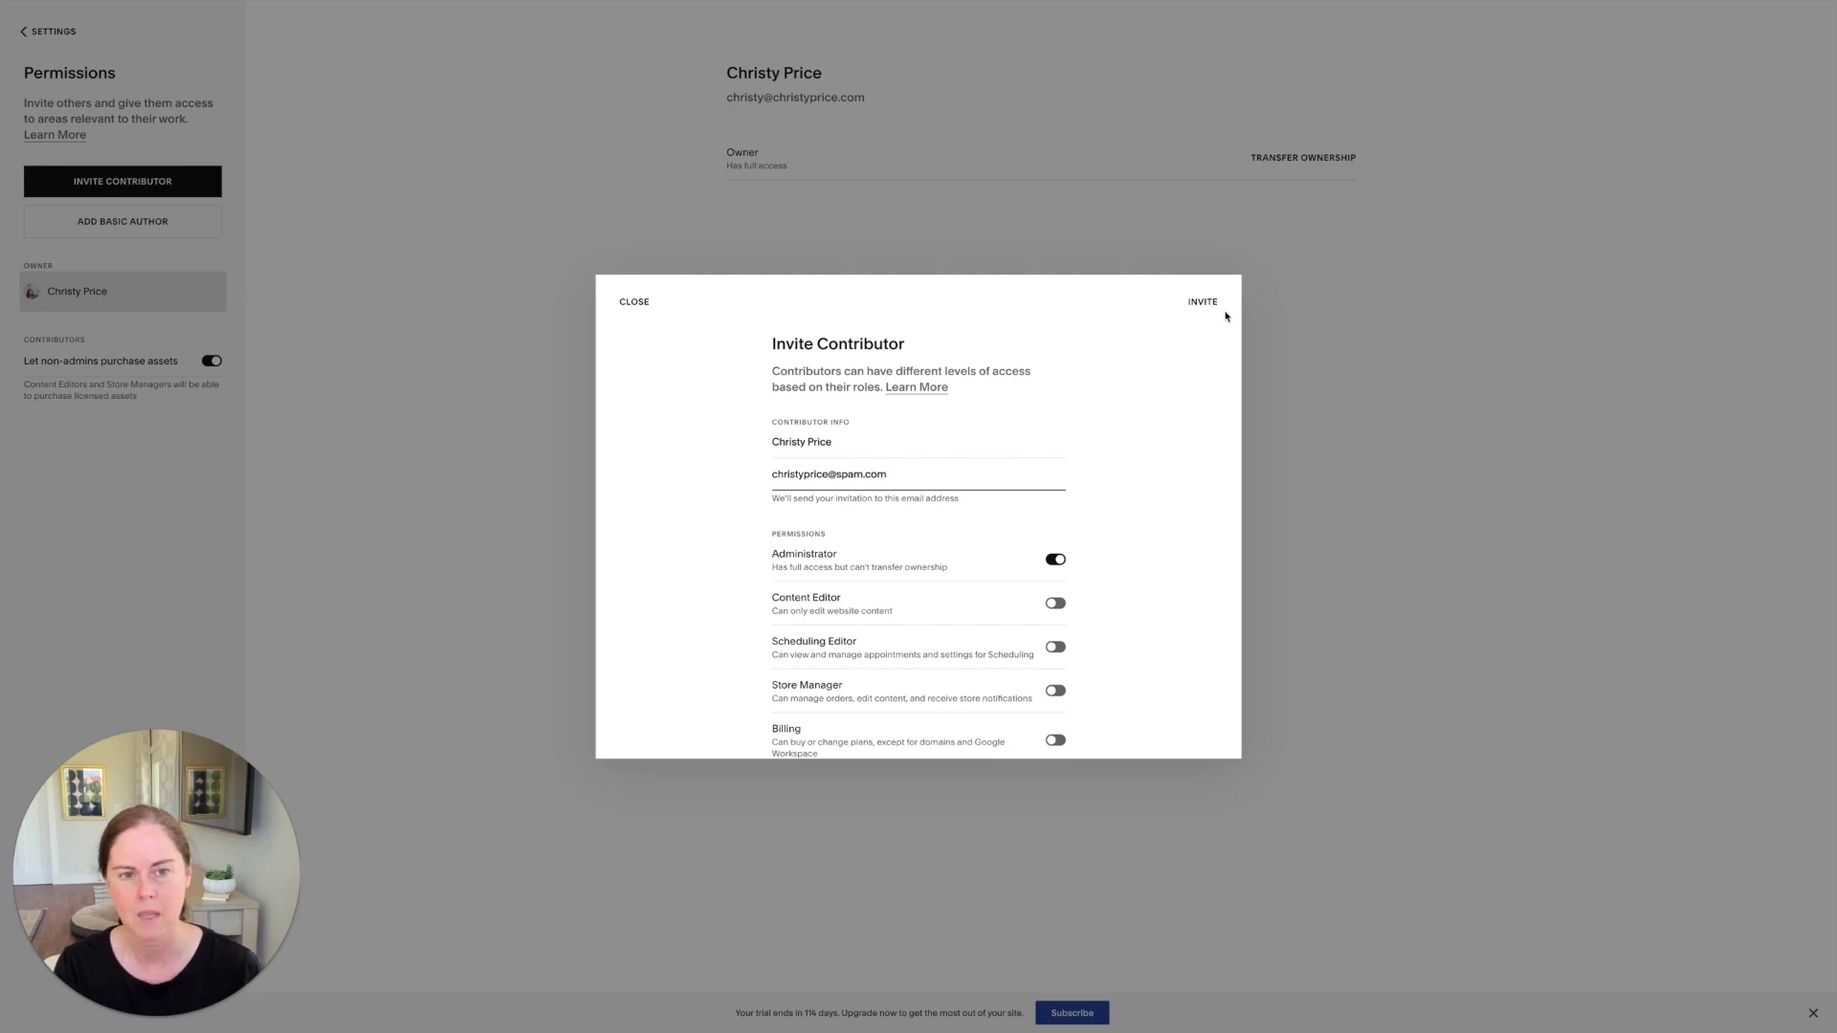
pyautogui.click(1206, 304)
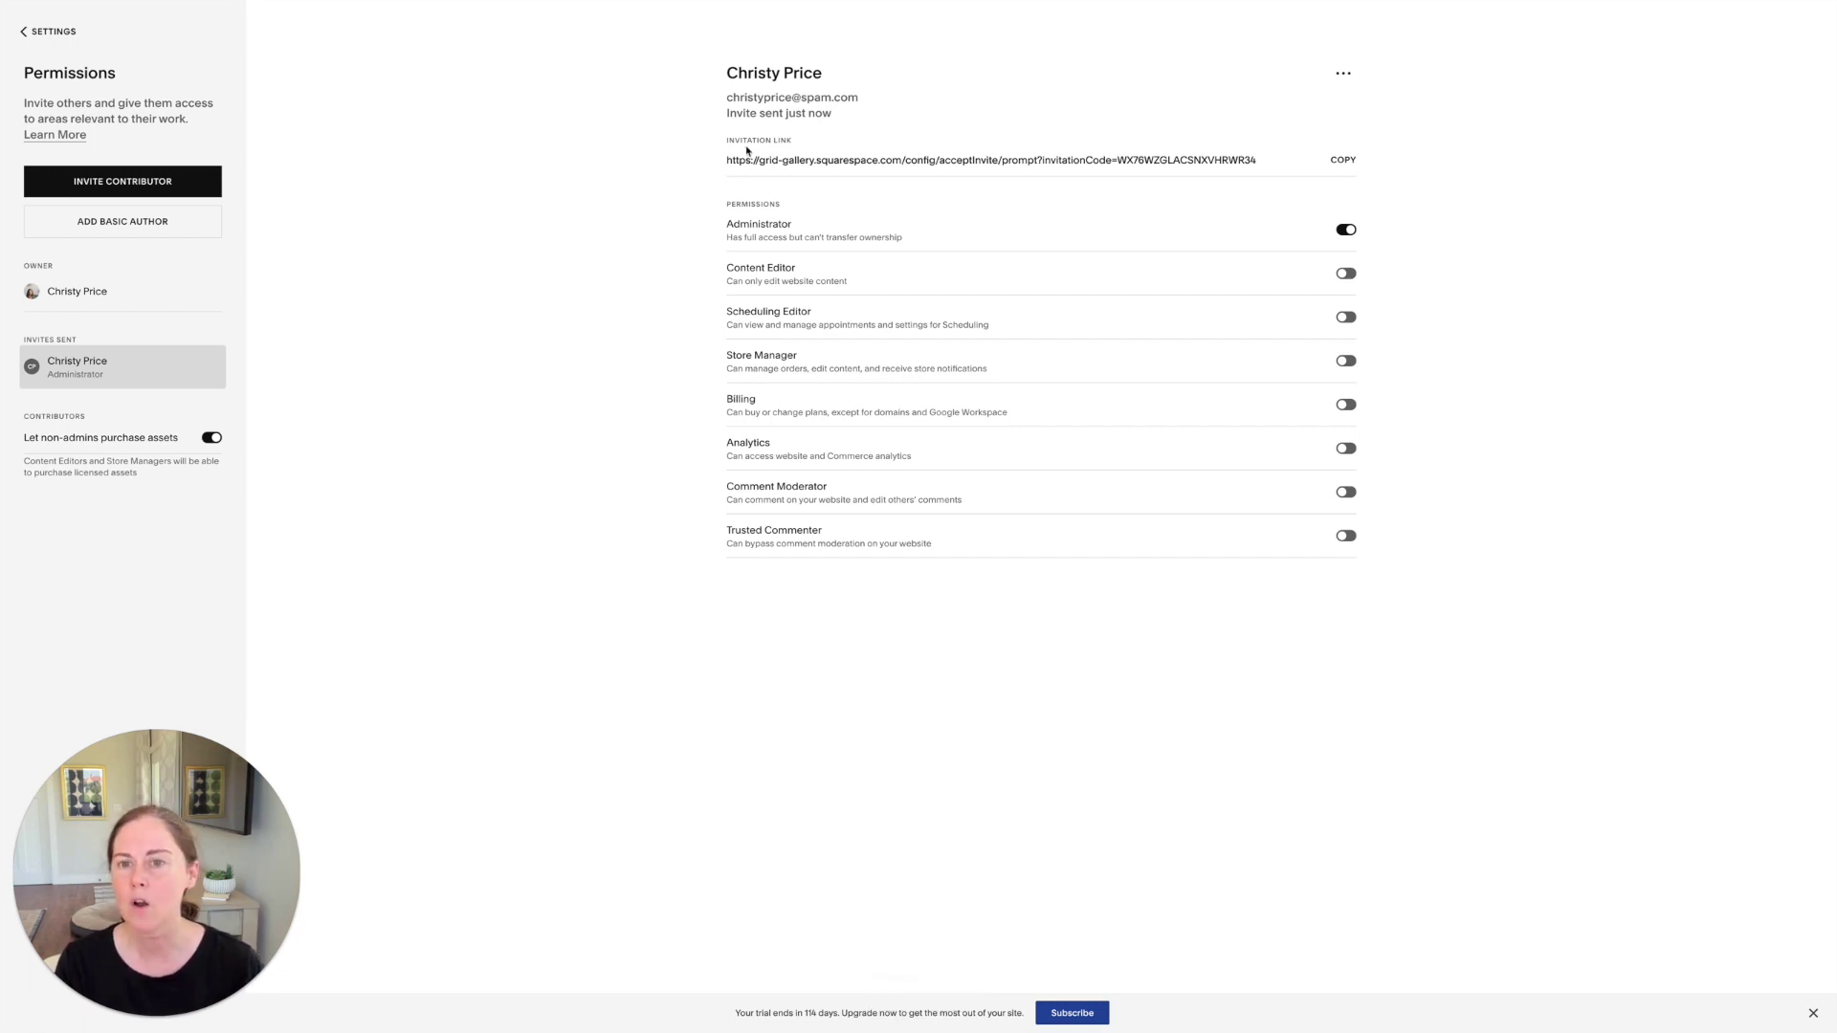
# Step: Copy the pending invite's invitation link
pyautogui.click(1343, 160)
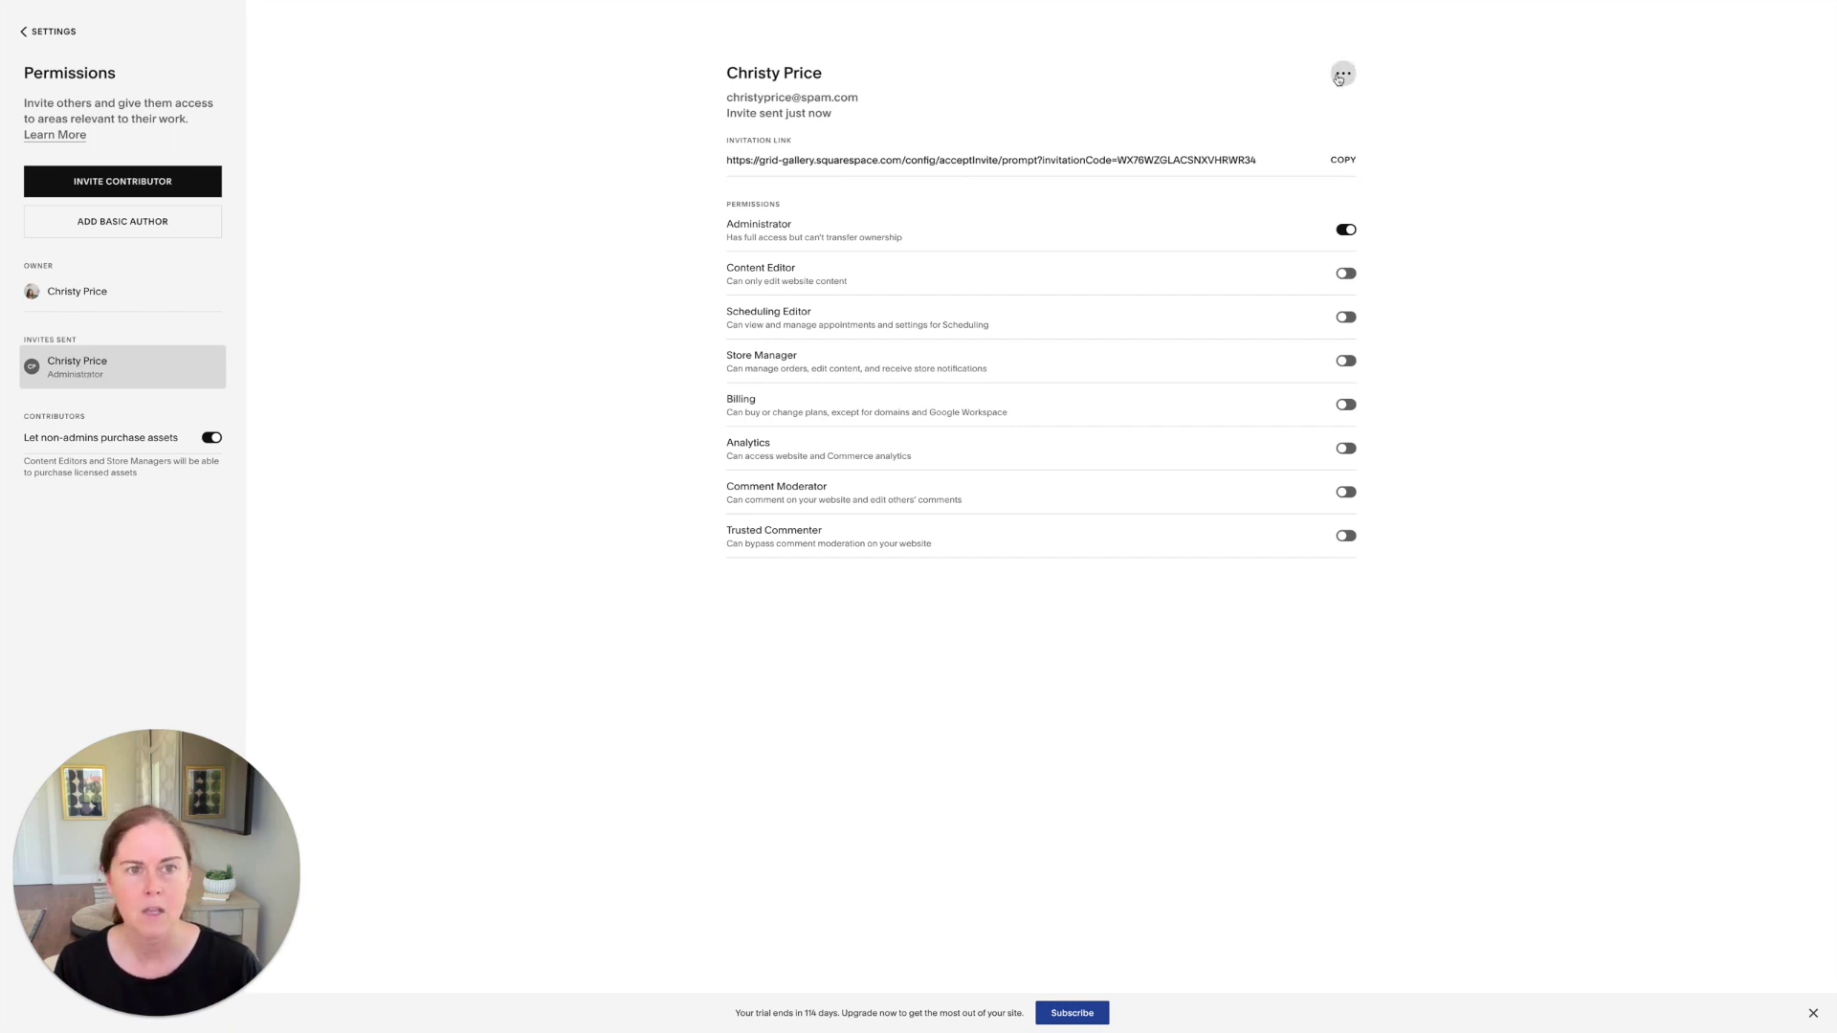
pyautogui.click(1343, 74)
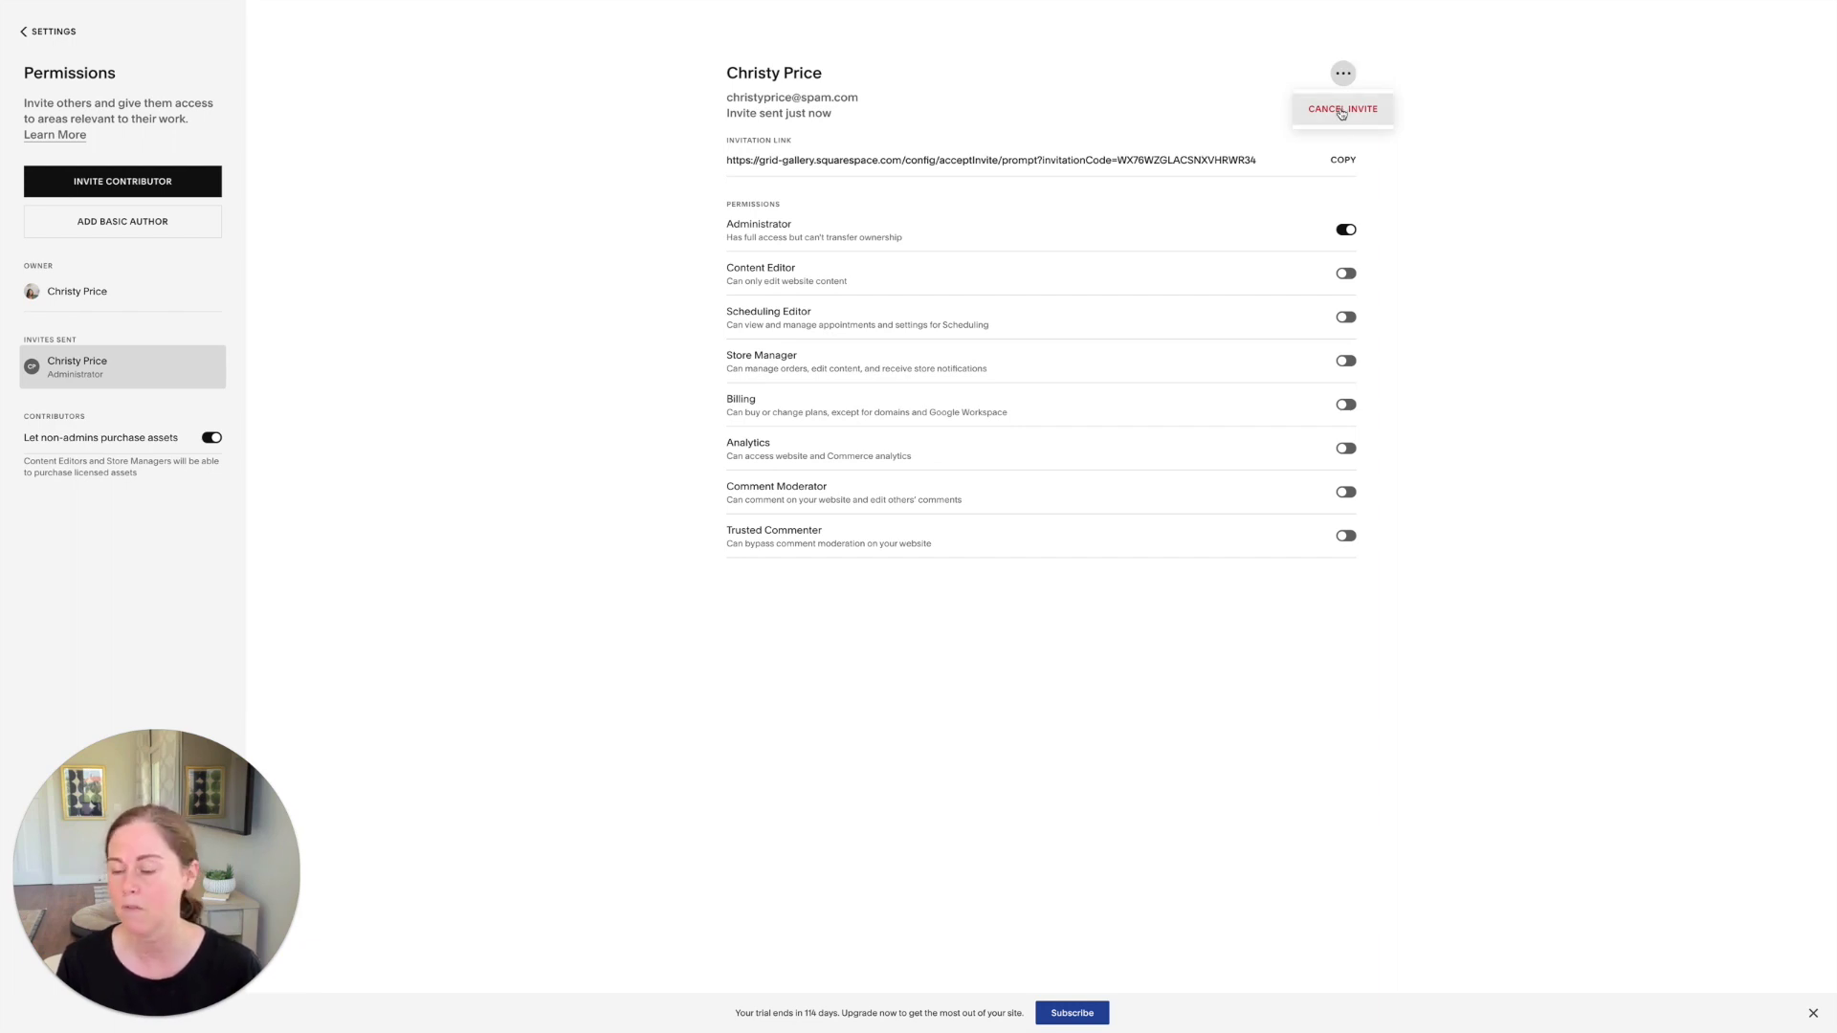
# Step: Cancel the pending Administrator invite and confirm the cancellation
pyautogui.click(1343, 109)
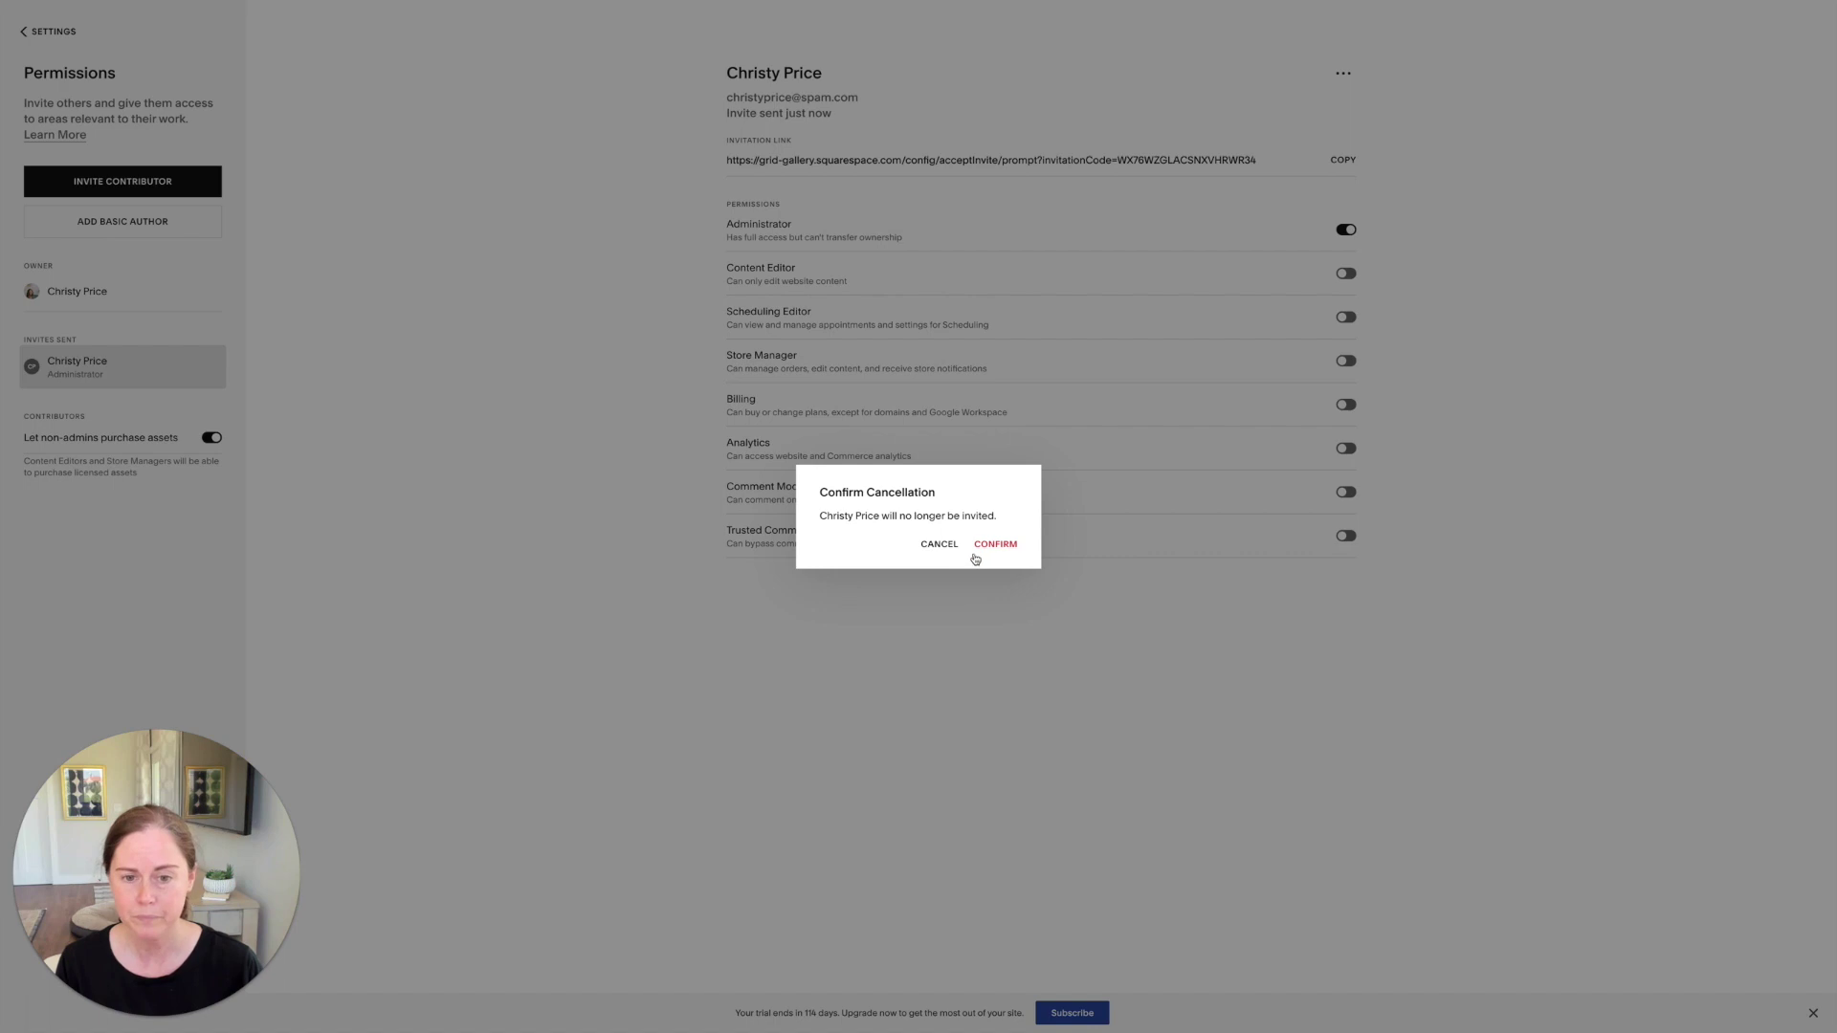
pyautogui.click(993, 543)
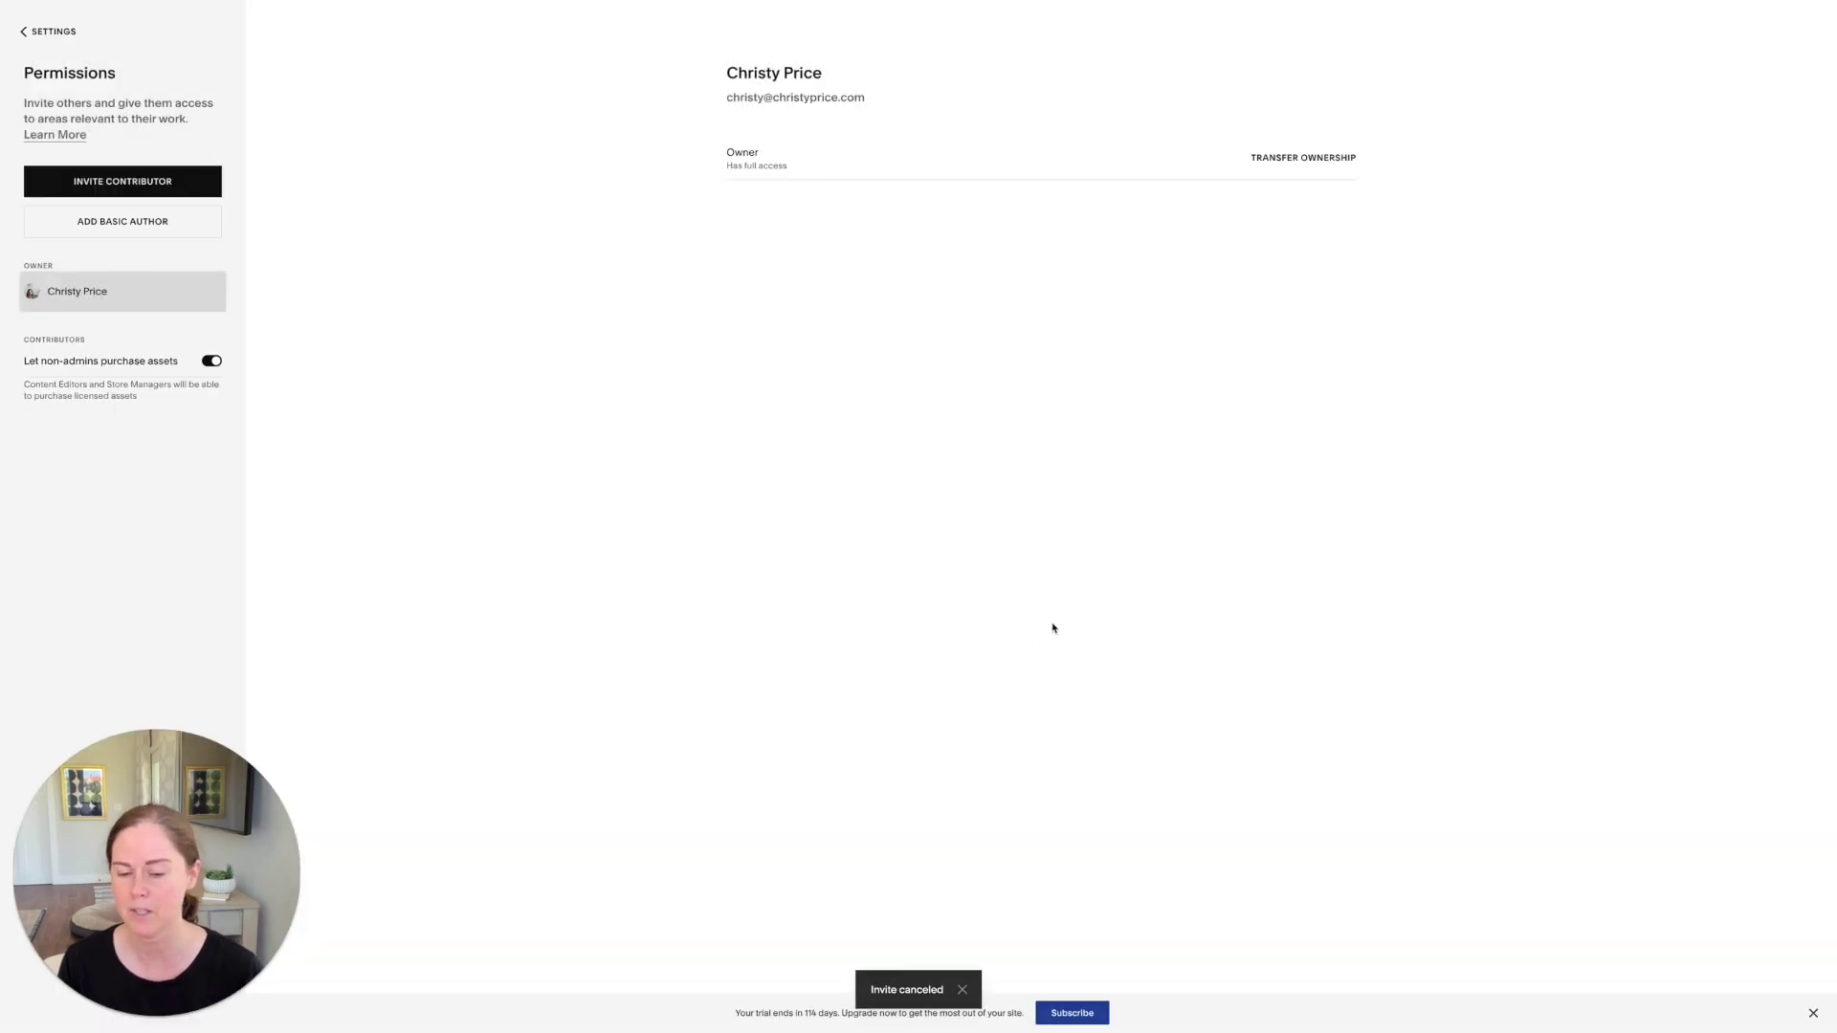